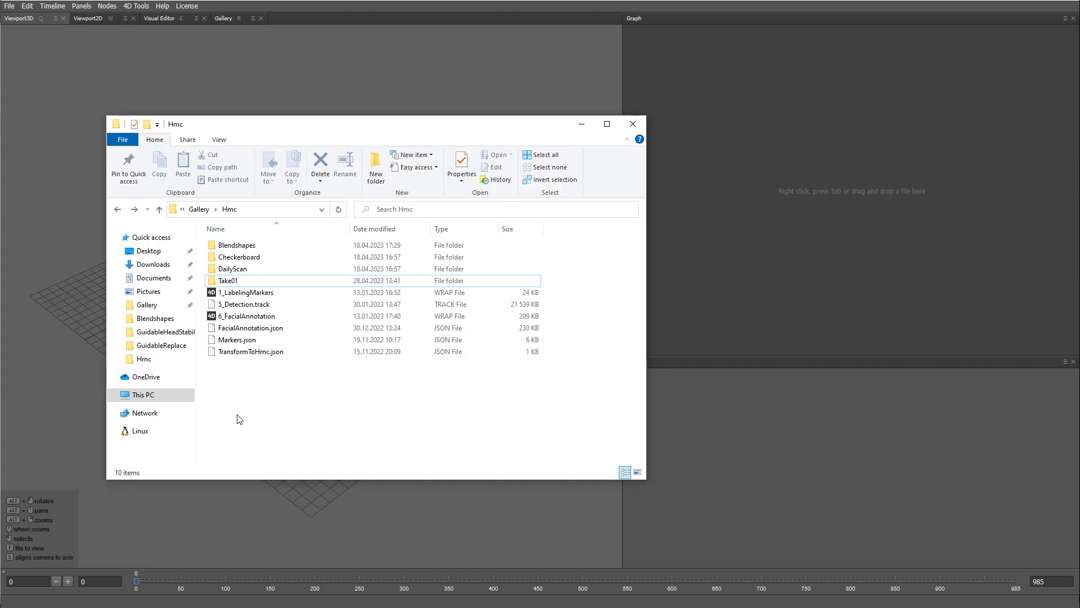
Step: Load NeutralL1.obj from the Blendshapes folder as a single-file node and show it without wireframe
double_click(235, 245)
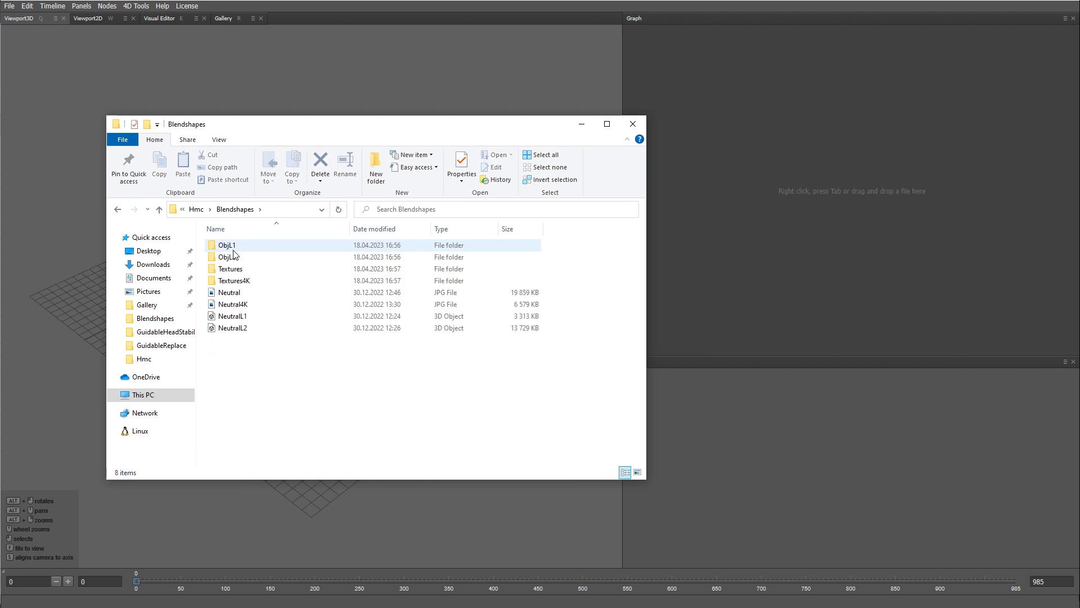
drag(228, 316, 835, 123)
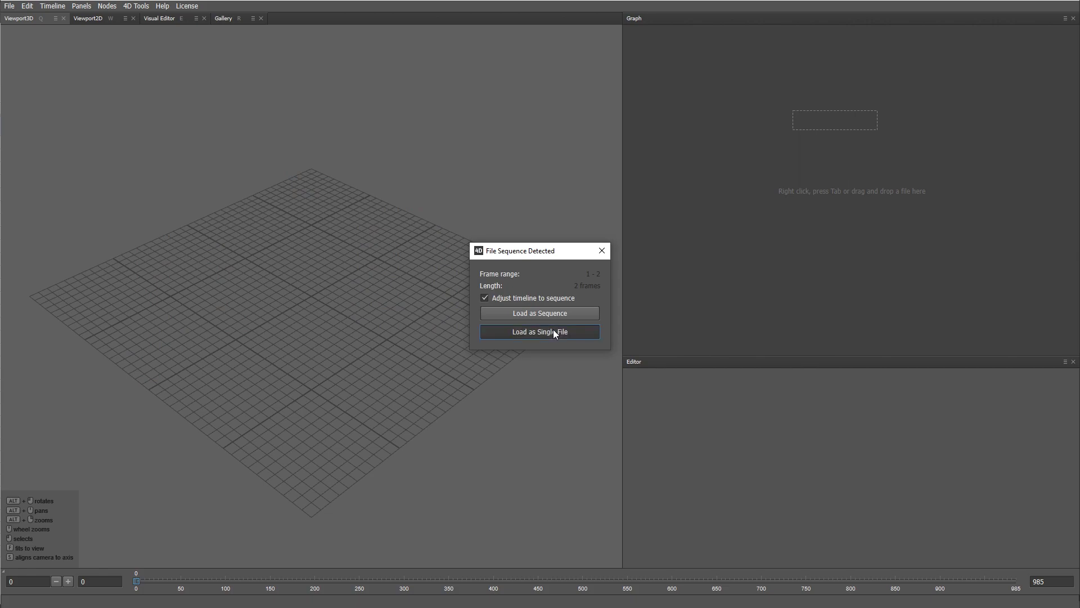
click(553, 330)
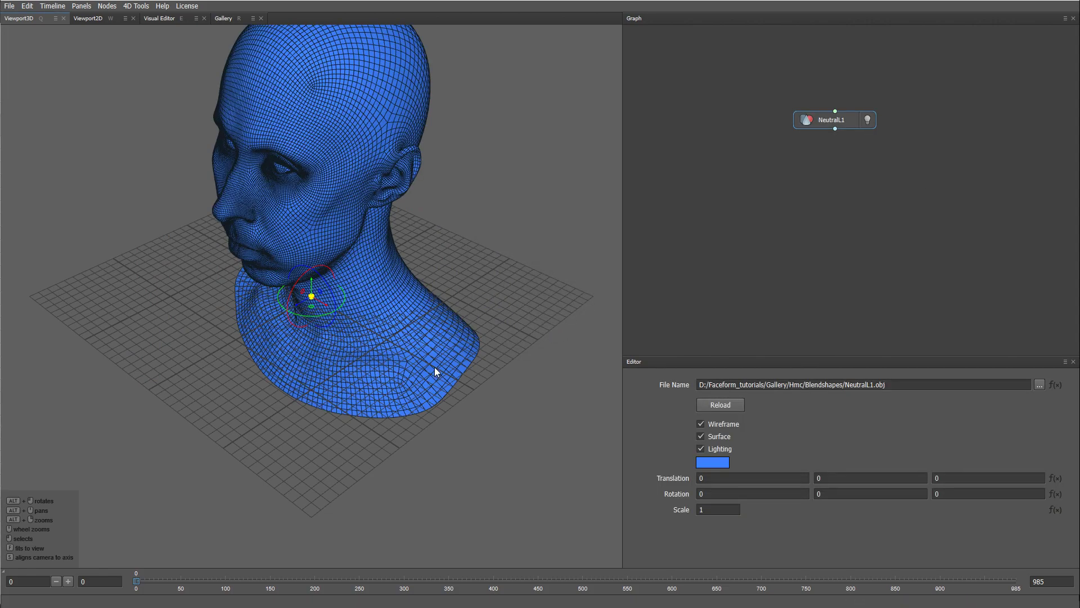
alt+drag(405, 374, 418, 431)
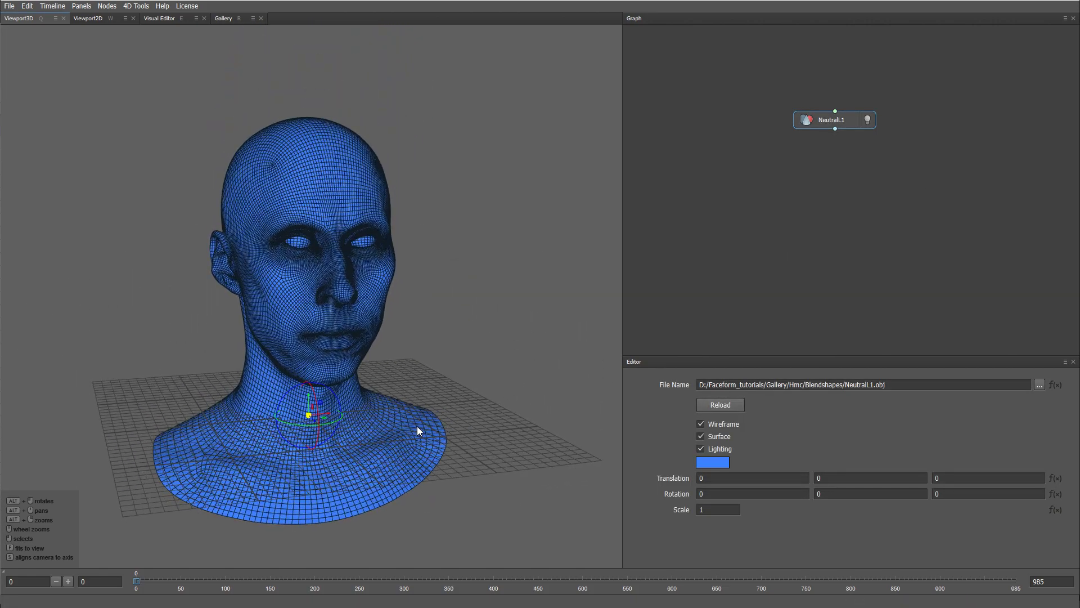
click(701, 425)
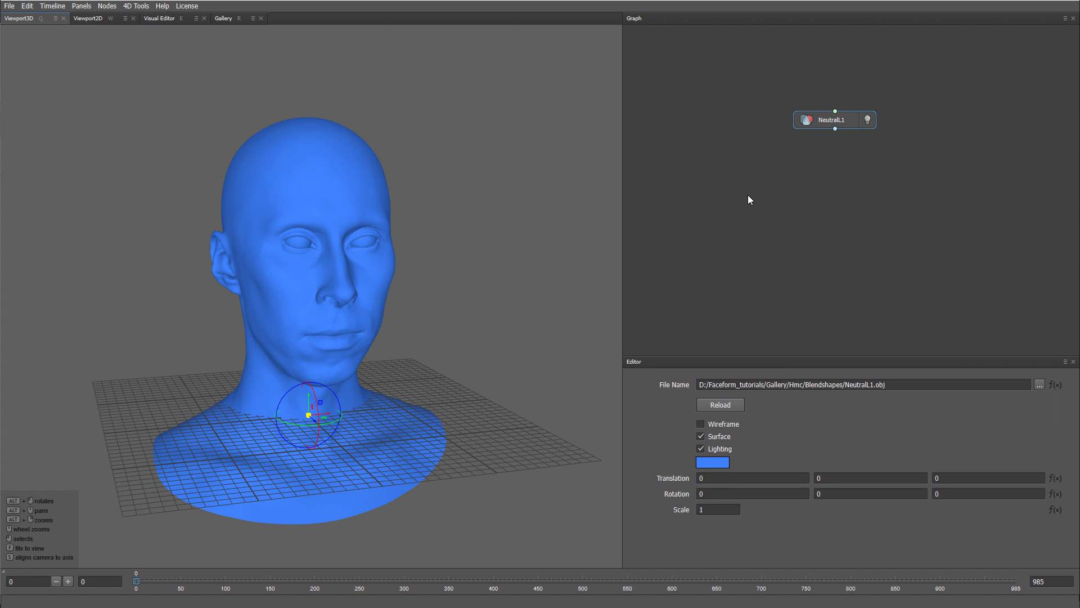
Step: Add a LoadVertices node to the graph via the 'loadv' search
key(Tab)
text(loadv)
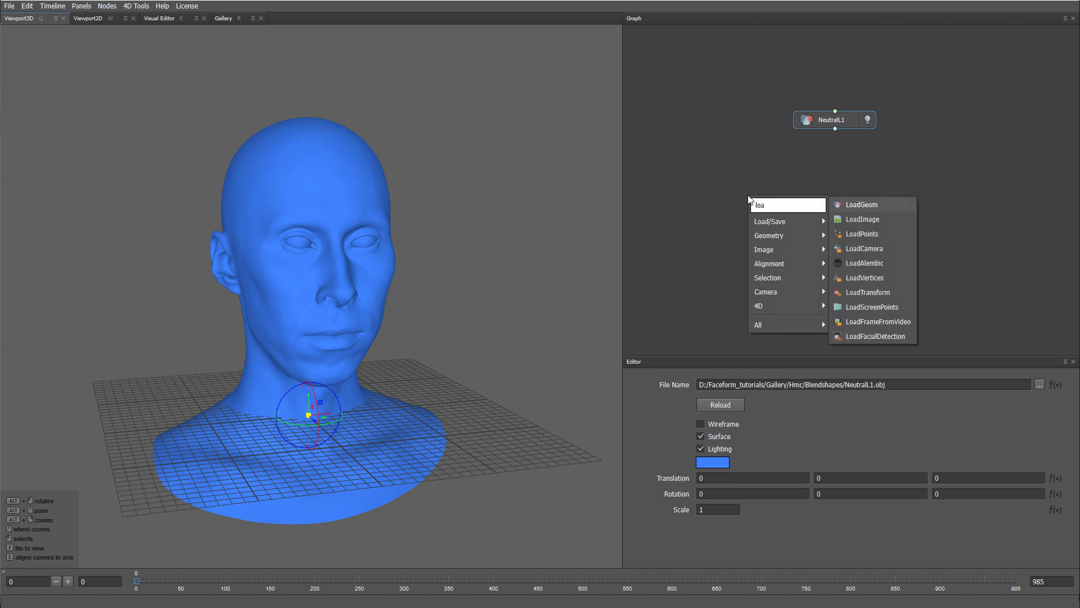
click(854, 205)
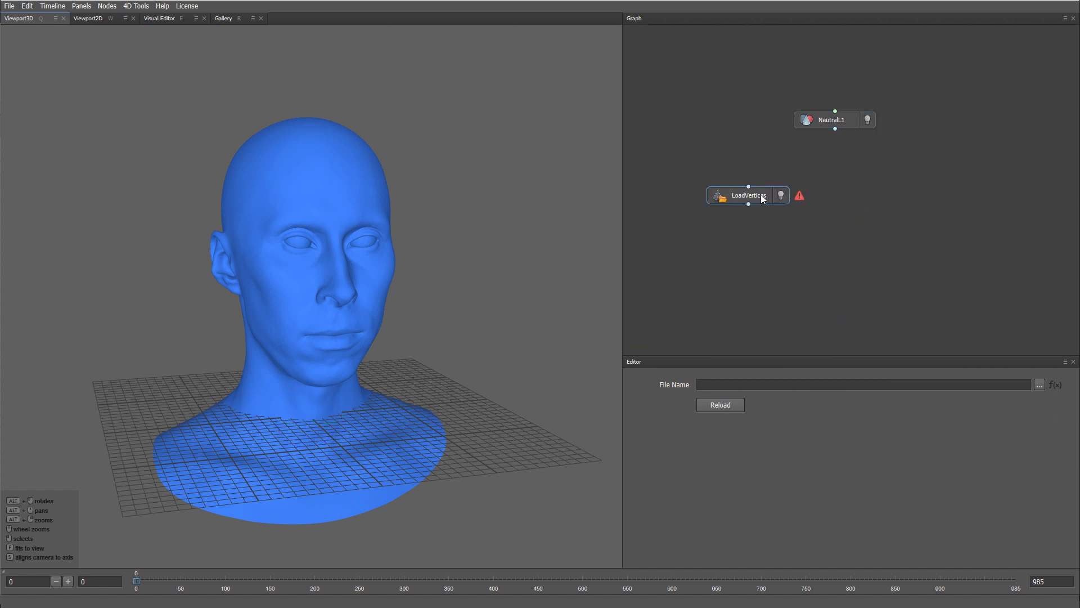
drag(763, 180, 763, 179)
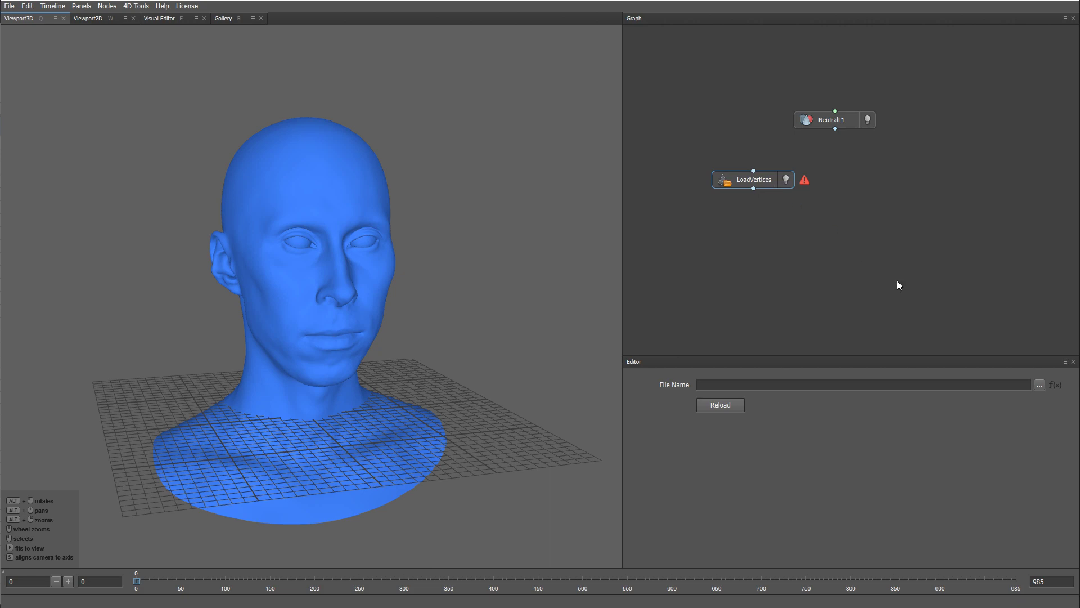
Step: Load GuidableReplace/Frame0000.ply into LoadVertices as a frame sequence
click(1039, 384)
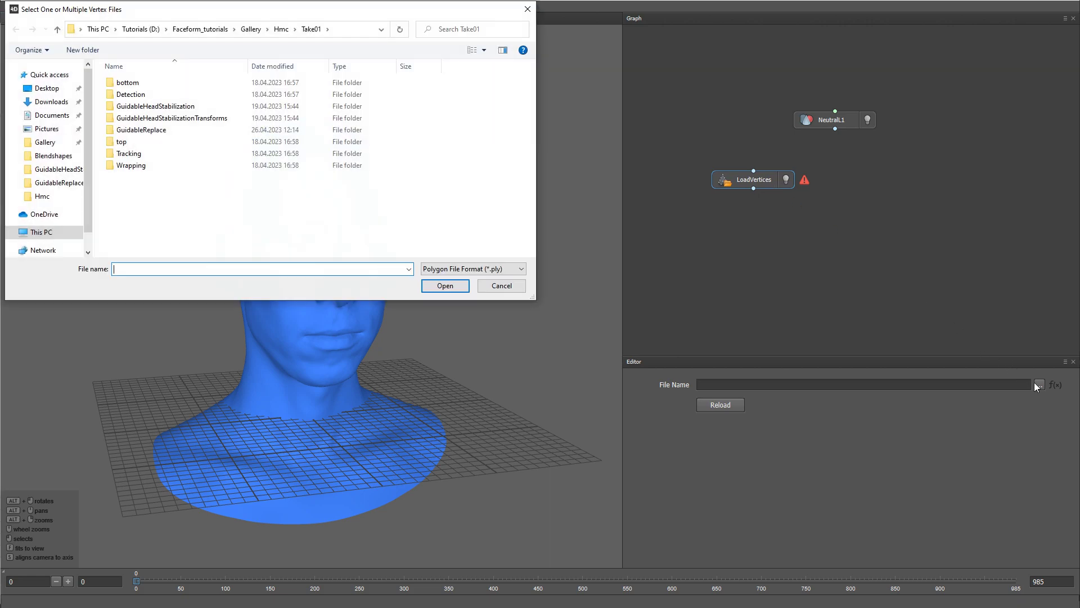
double_click(141, 131)
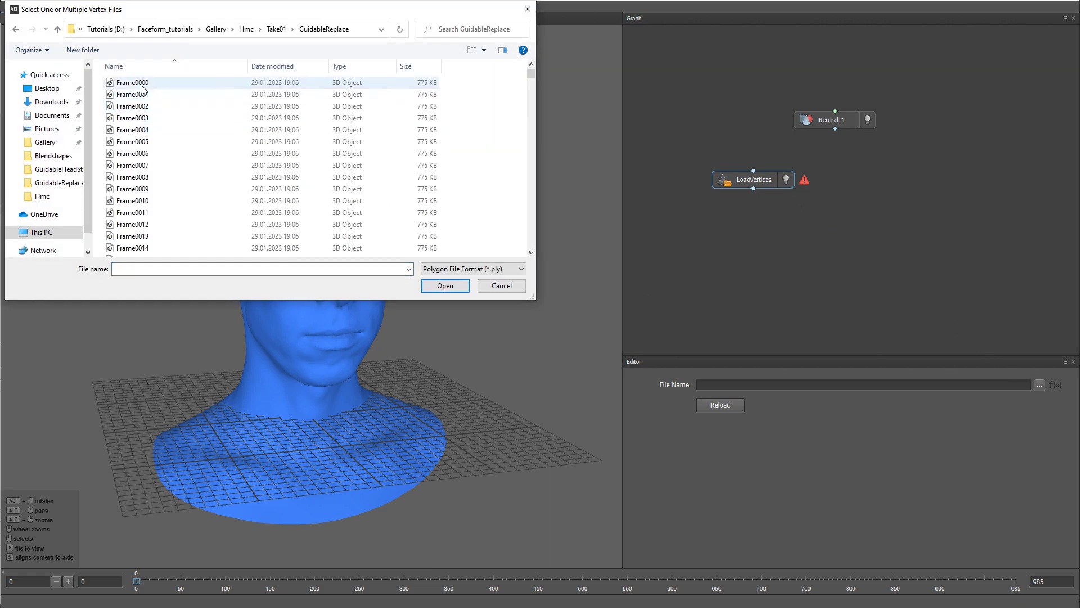
double_click(142, 84)
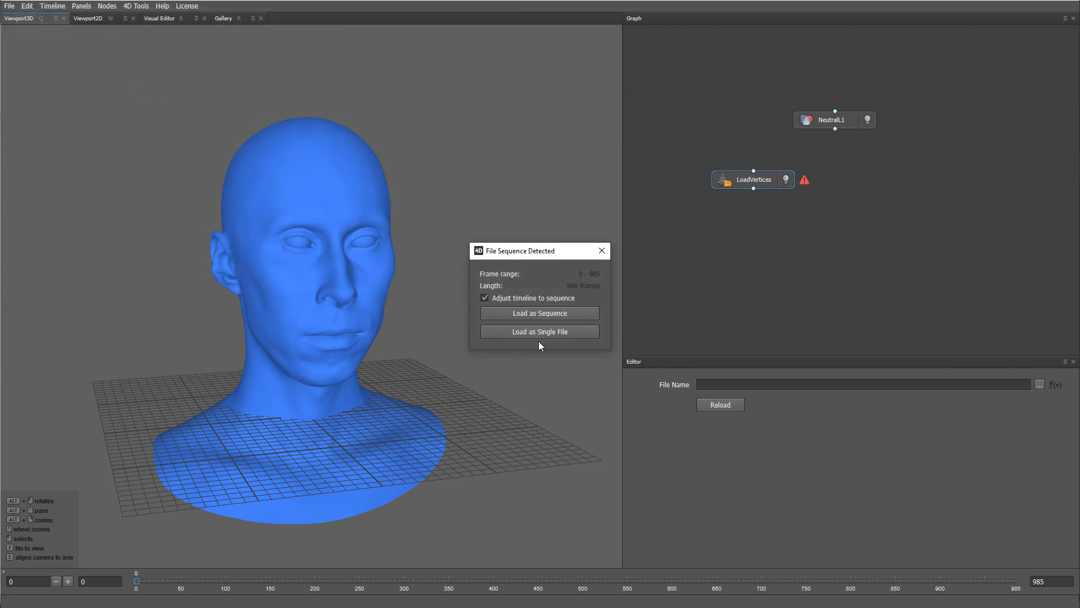
click(555, 319)
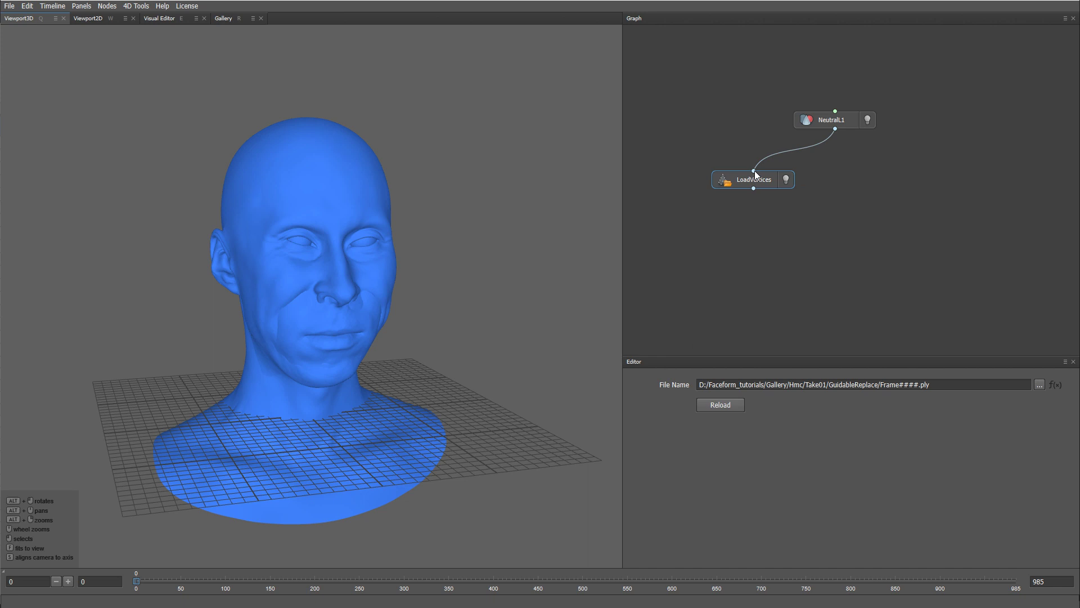
Step: Display the LoadVertices result and scrub the performance to frame 40 and back to 0
click(786, 179)
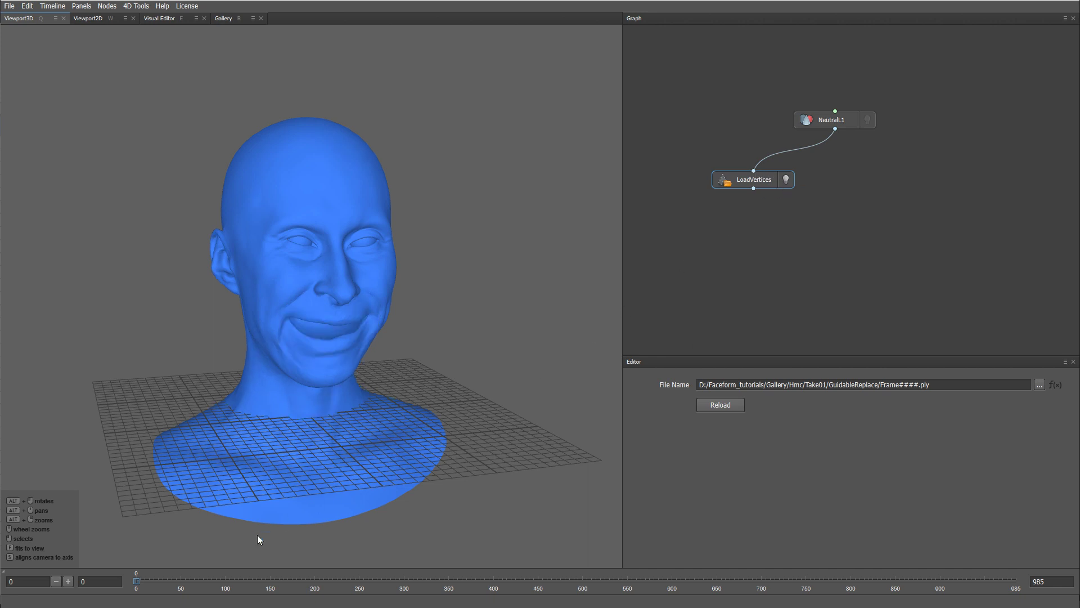
drag(157, 581, 191, 581)
click(136, 585)
Step: Add all 46 ObjL1 FACS meshes as a FACS_009 node, display it, and turn off wireframe
key(alt+Tab)
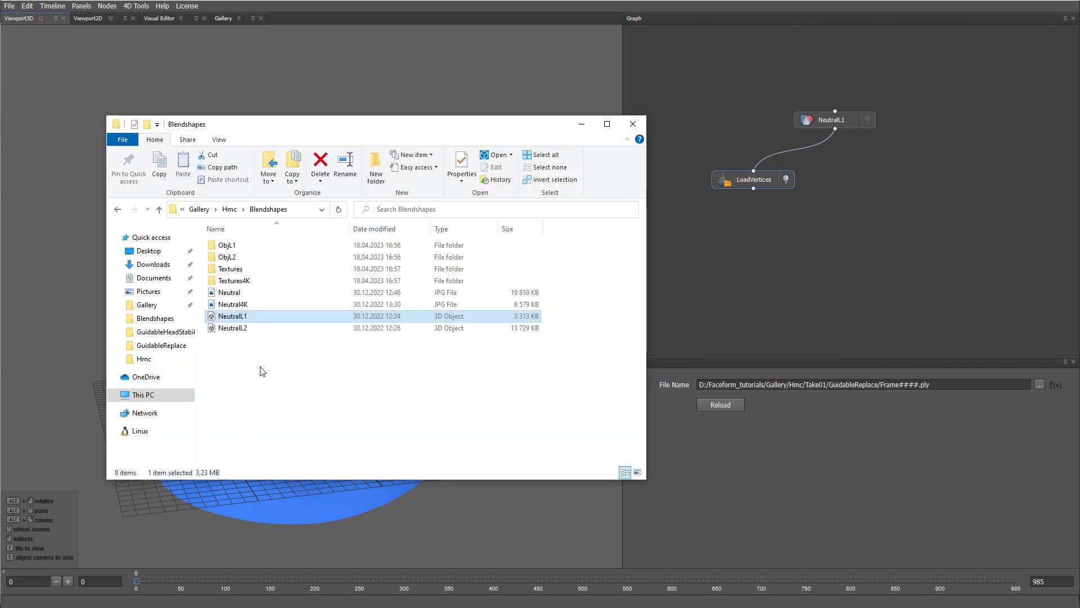
double_click(231, 246)
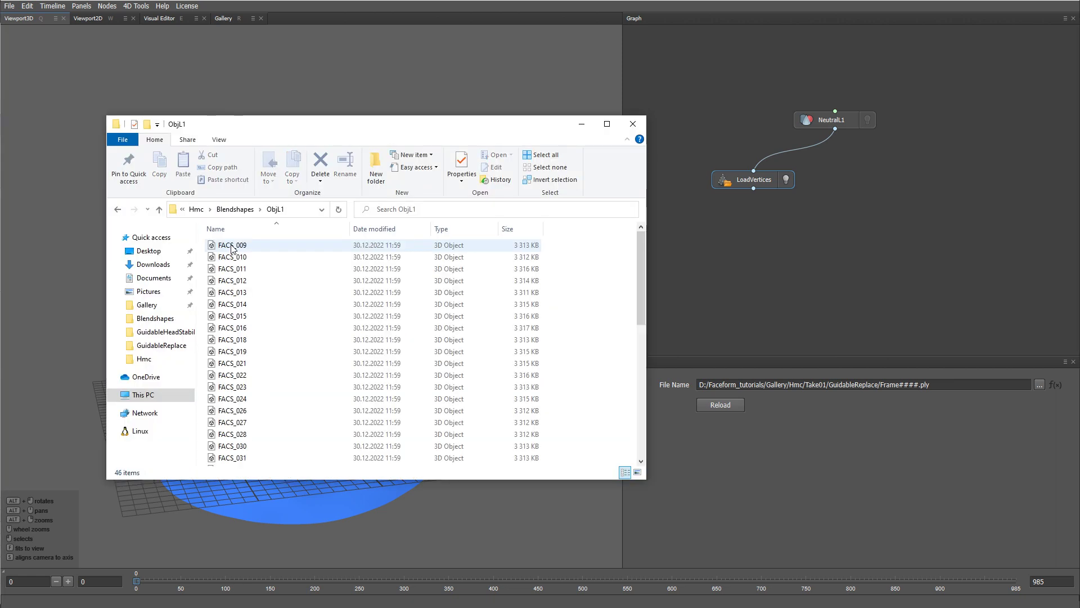
key(ctrl+a)
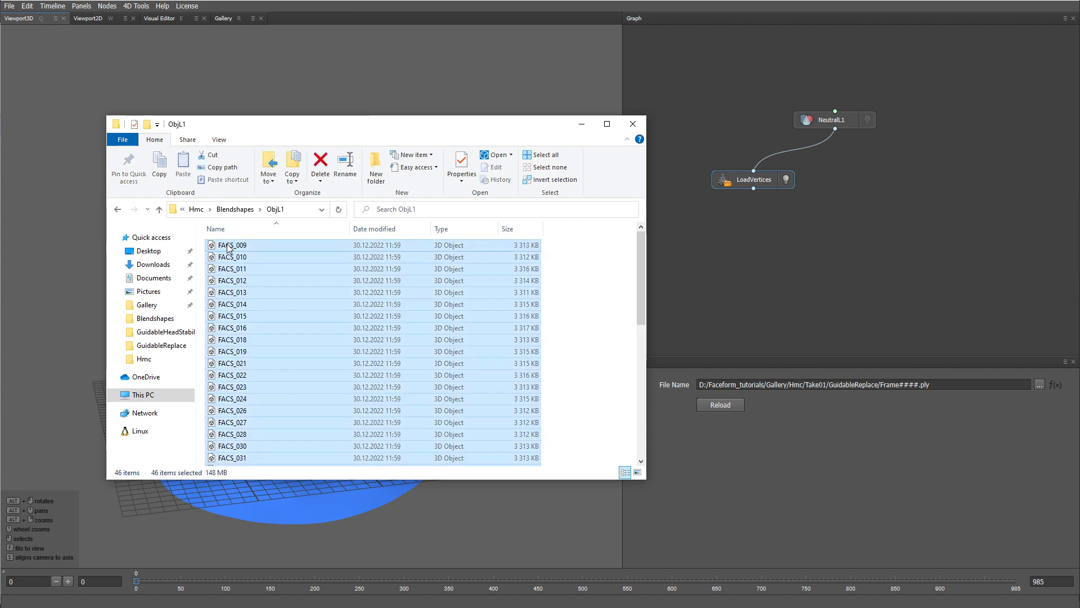
drag(228, 247, 946, 180)
click(968, 174)
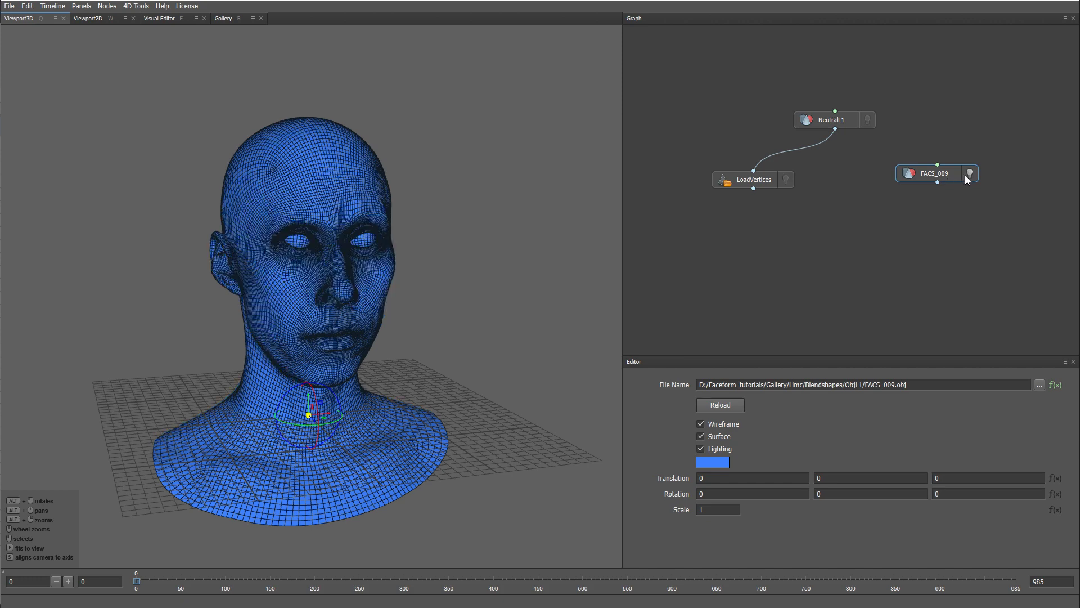
click(701, 424)
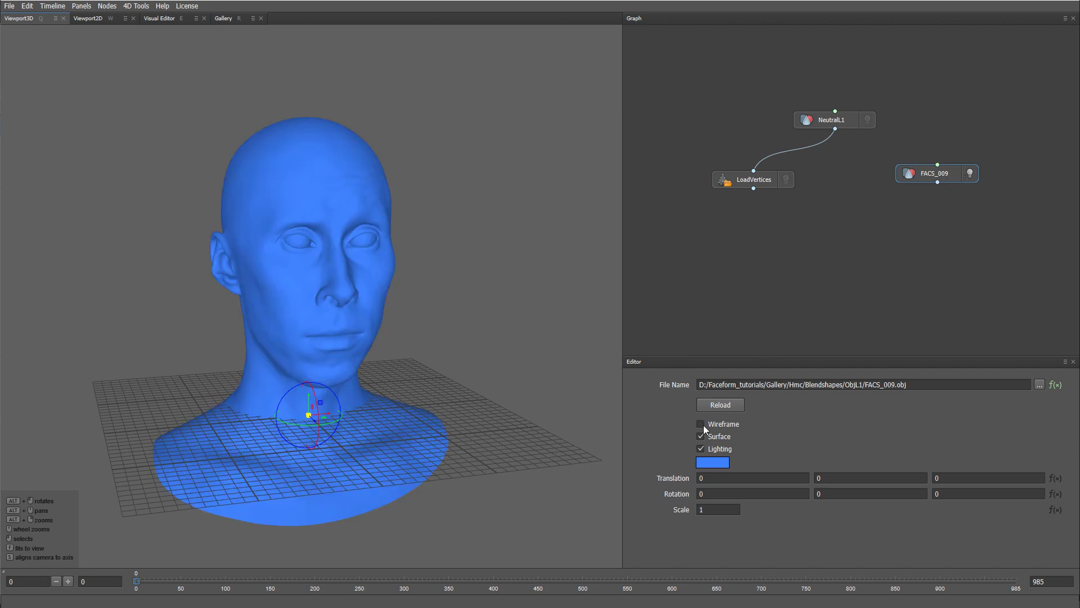
Step: Add the 46 Textures4K FACS images as a FACS_010 node wired into FACS_009's texture input
key(alt+Tab)
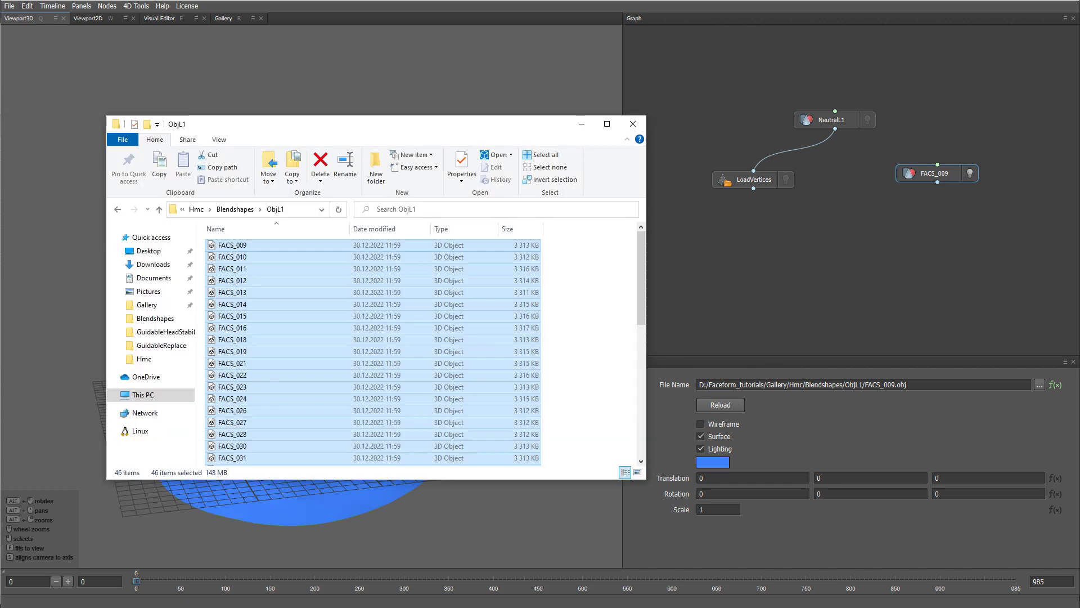
key(alt+Up)
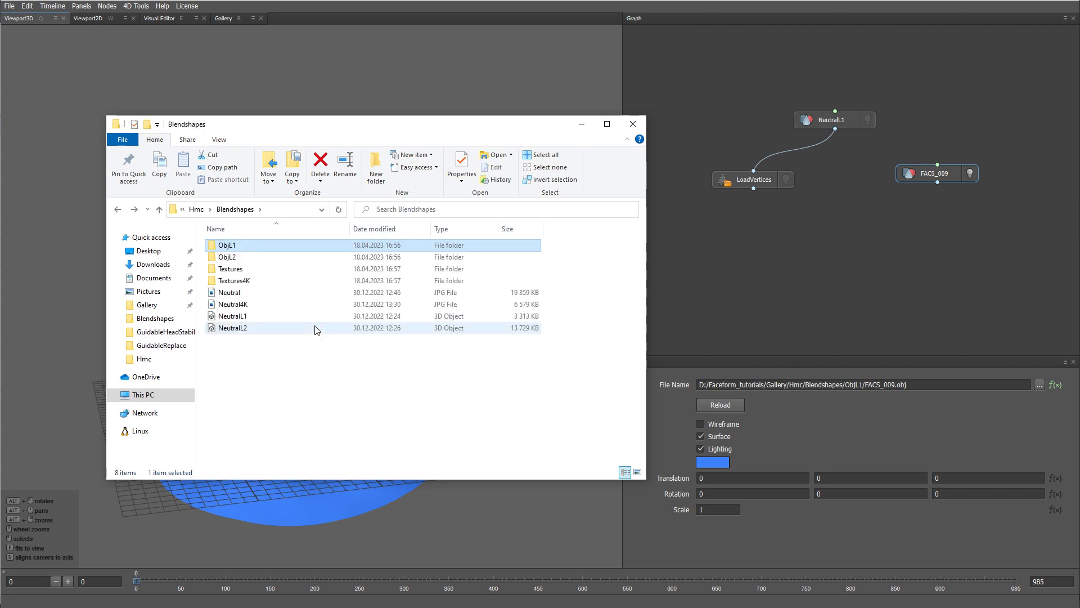
double_click(229, 282)
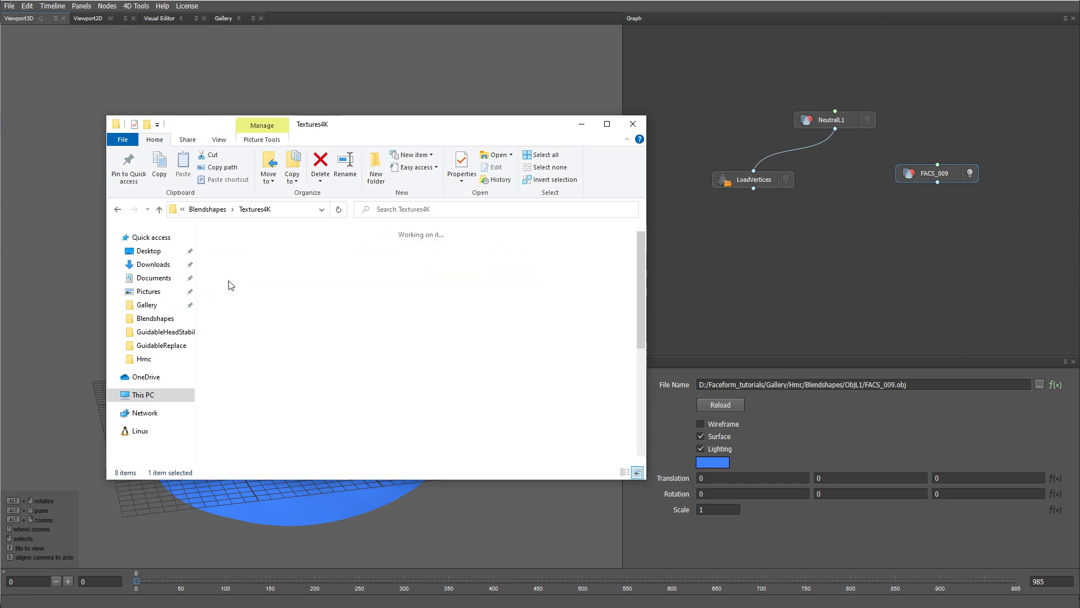
click(228, 262)
key(ctrl+a)
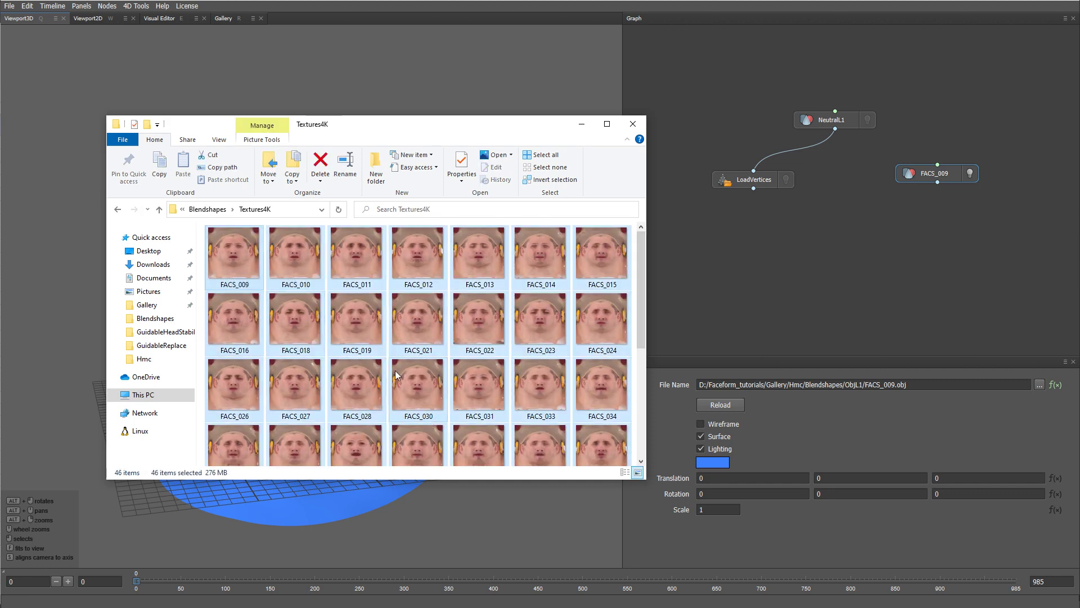
drag(396, 370, 940, 118)
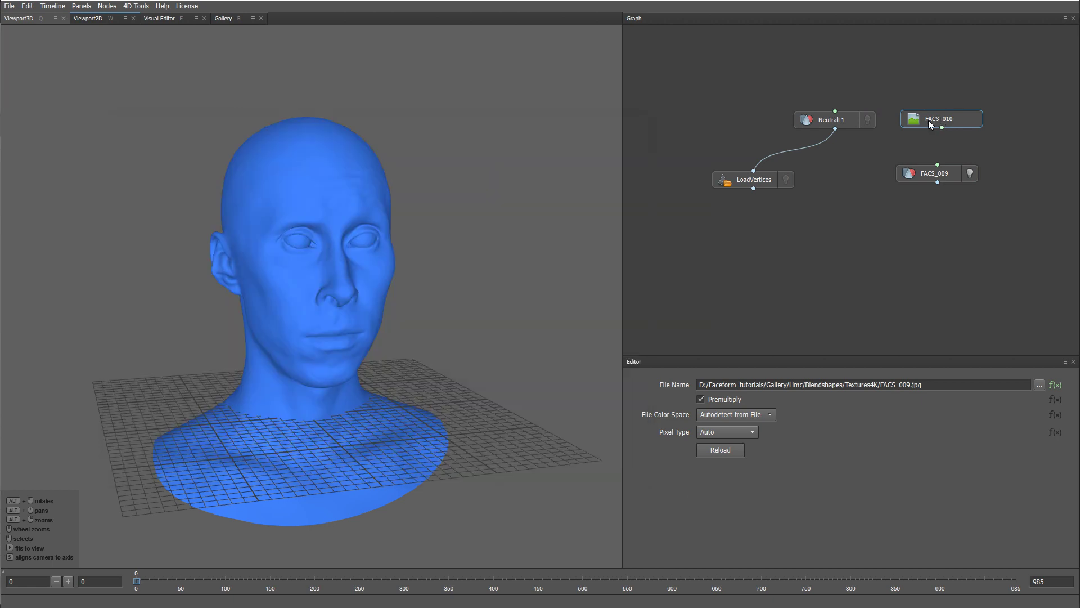
drag(938, 127, 940, 170)
Step: Turn off FACS_009's lighting, play through the textured expressions, then redisplay LoadVertices
click(934, 173)
click(701, 448)
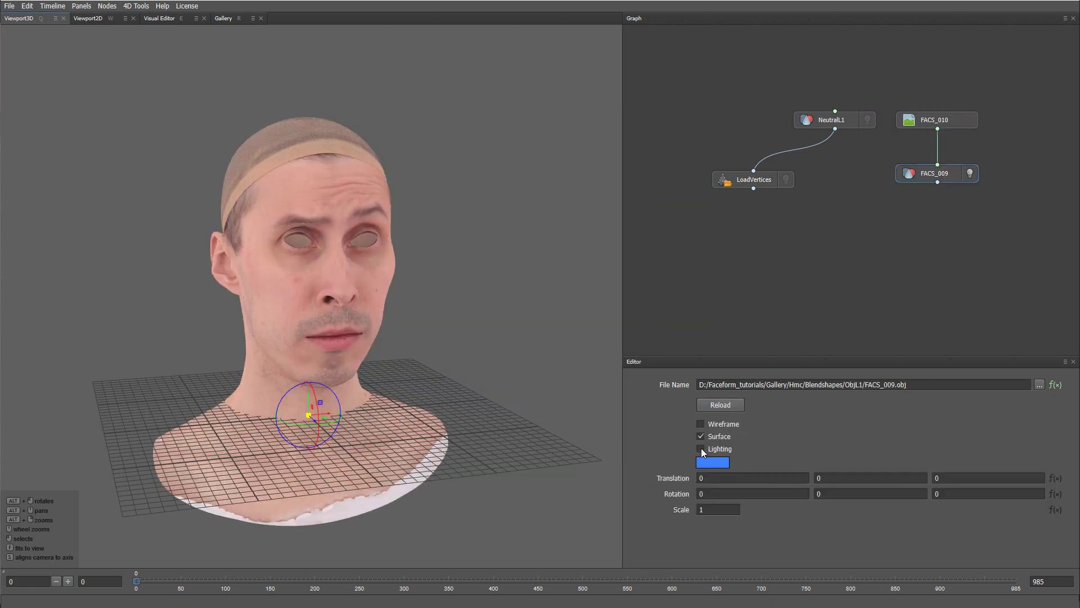
key(space)
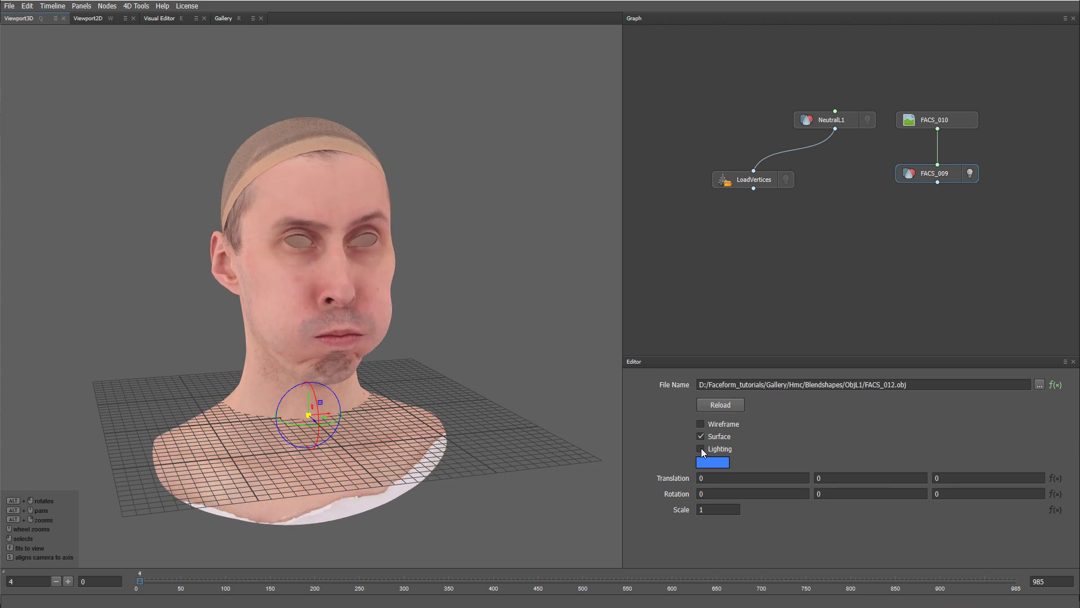
alt+drag(313, 431, 368, 393)
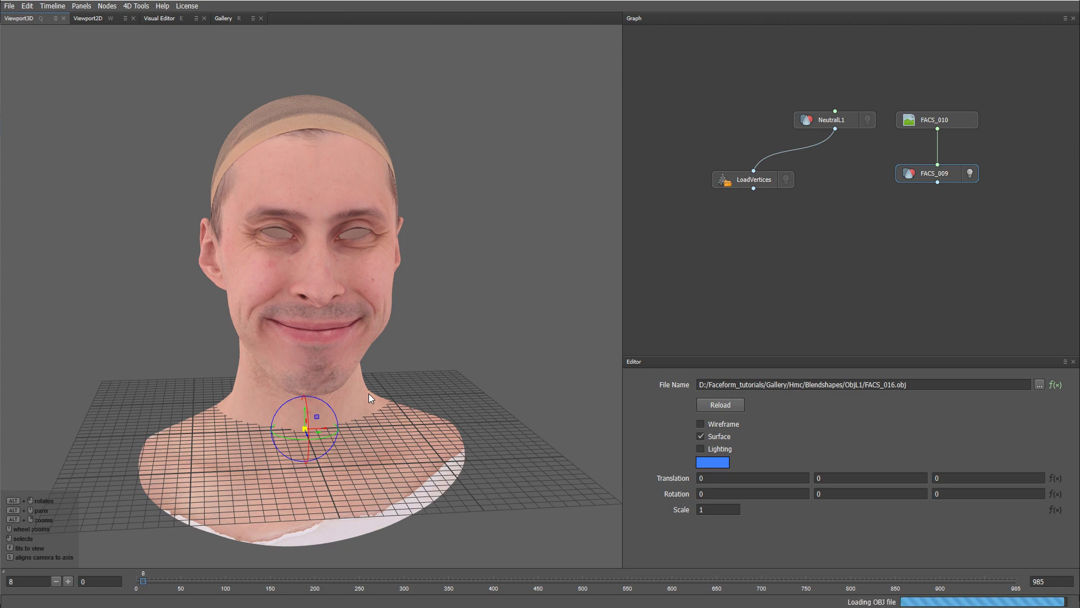
click(786, 183)
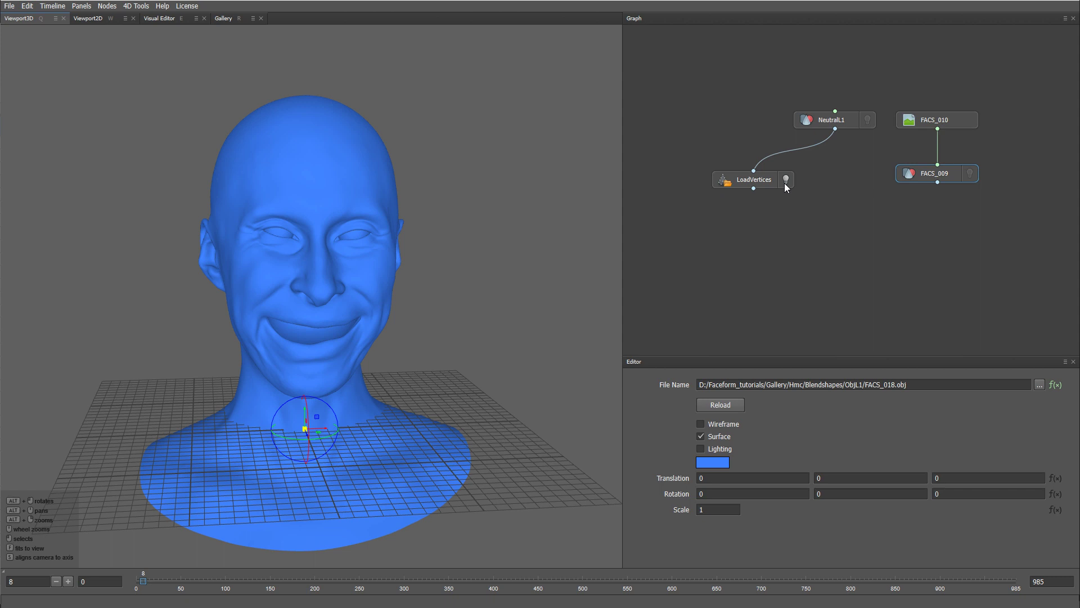
Step: Delete the FACS_009 and FACS_010 nodes and add a GuidableTexture node below LoadVertices
drag(929, 209, 949, 103)
key(Delete)
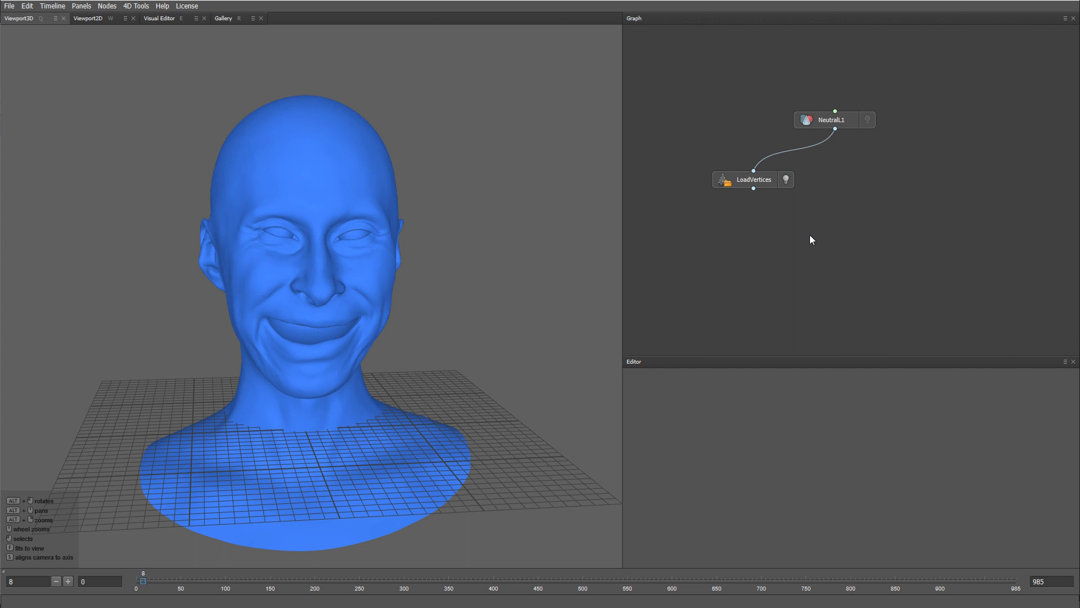
key(Tab)
text(gui)
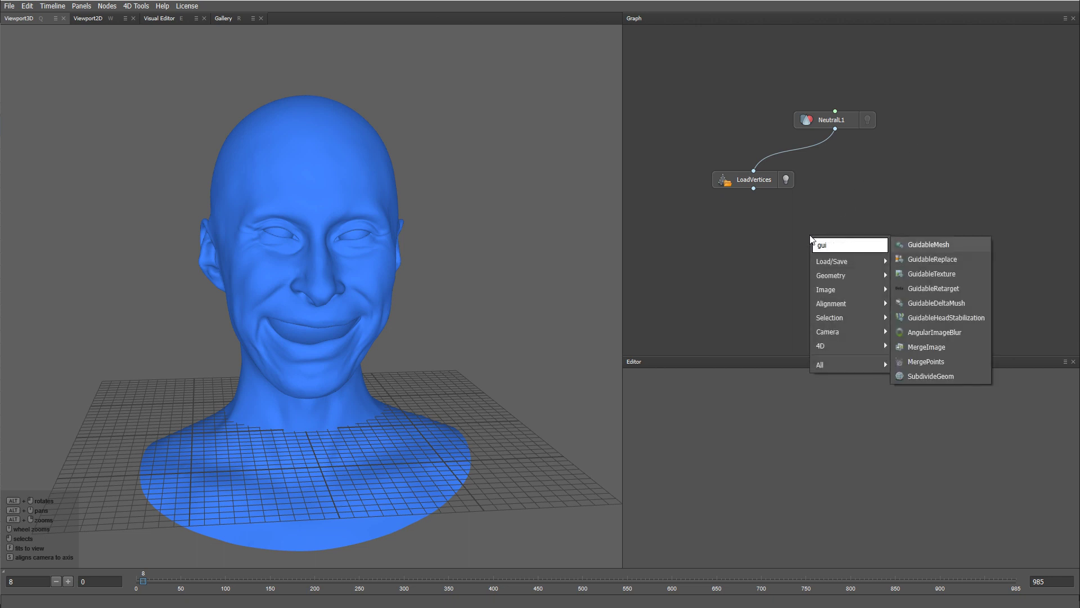
click(914, 271)
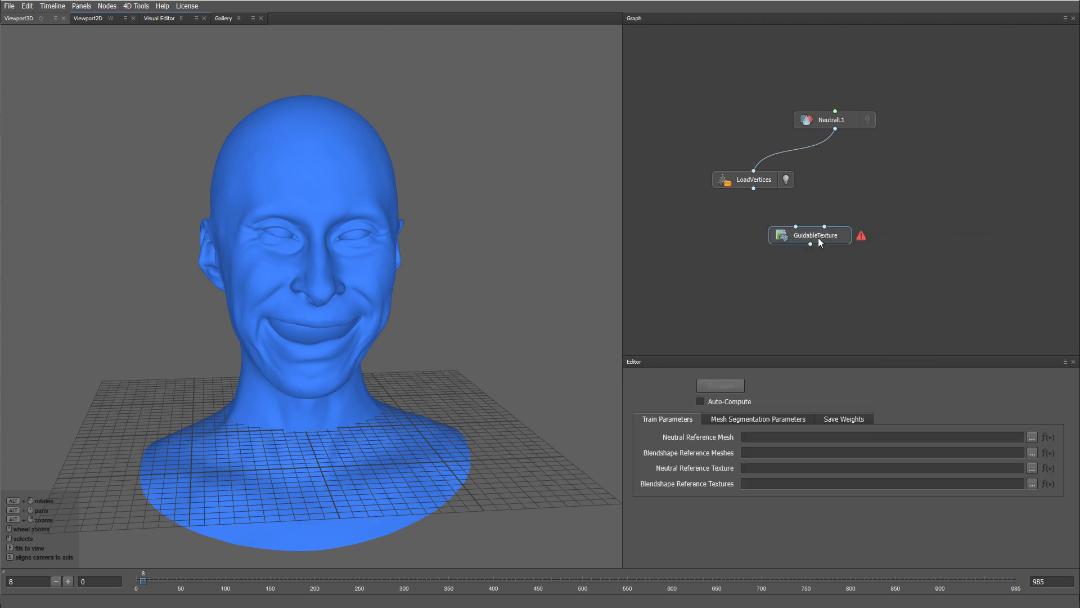
drag(818, 237, 760, 228)
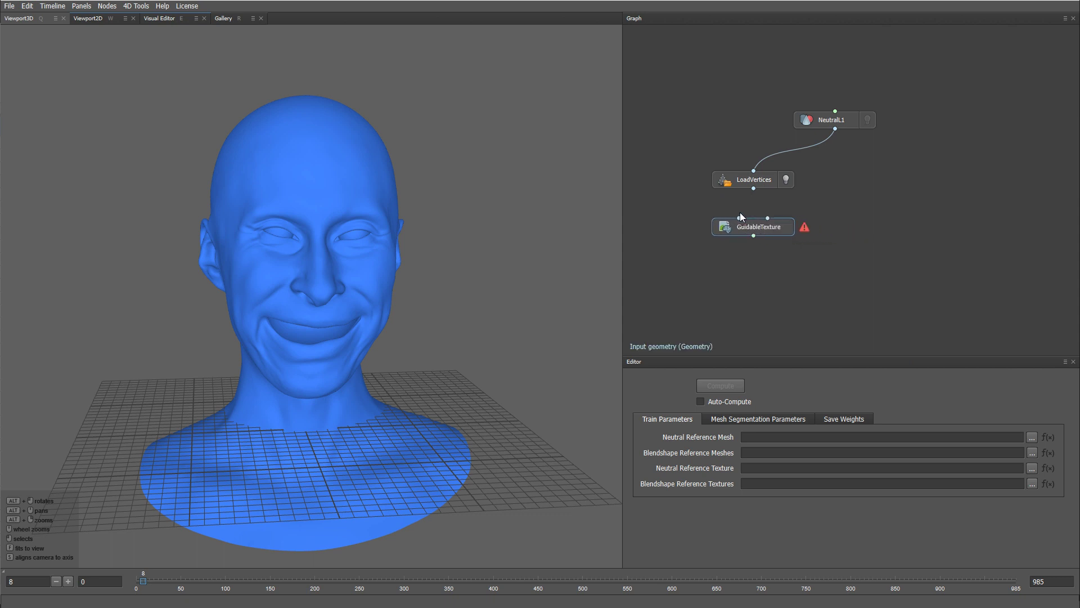
Step: Wire LoadVertices and NeutralL1 into GuidableTexture's first and second inputs
drag(753, 188, 739, 219)
drag(835, 128, 769, 217)
drag(816, 119, 862, 118)
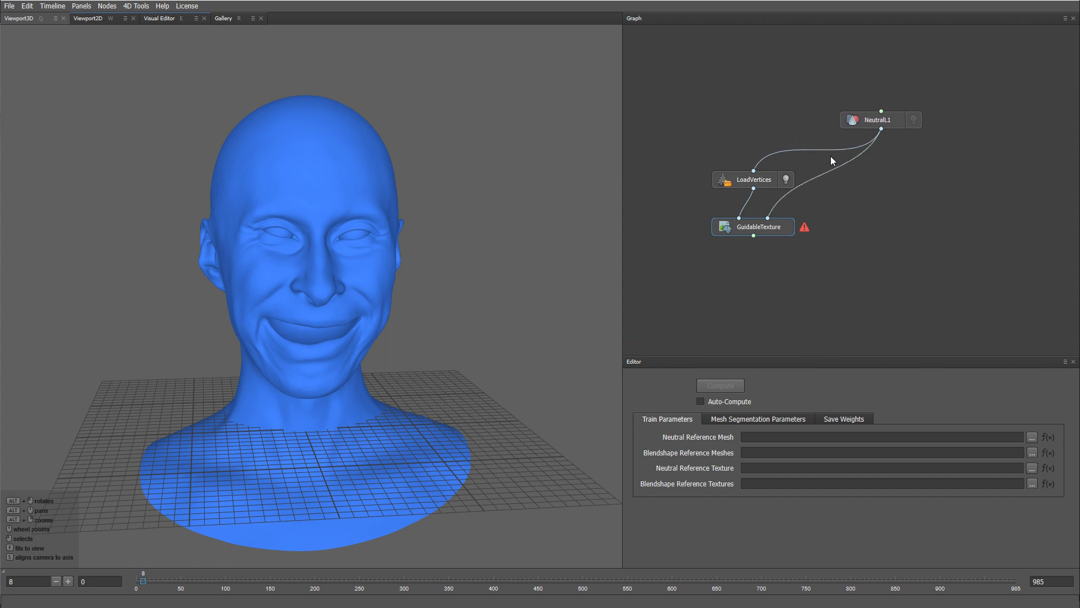
Step: Add Neutral4K.jpg as a texture node feeding NeutralL1, turn off its lighting, and select GuidableTexture
key(alt+Tab)
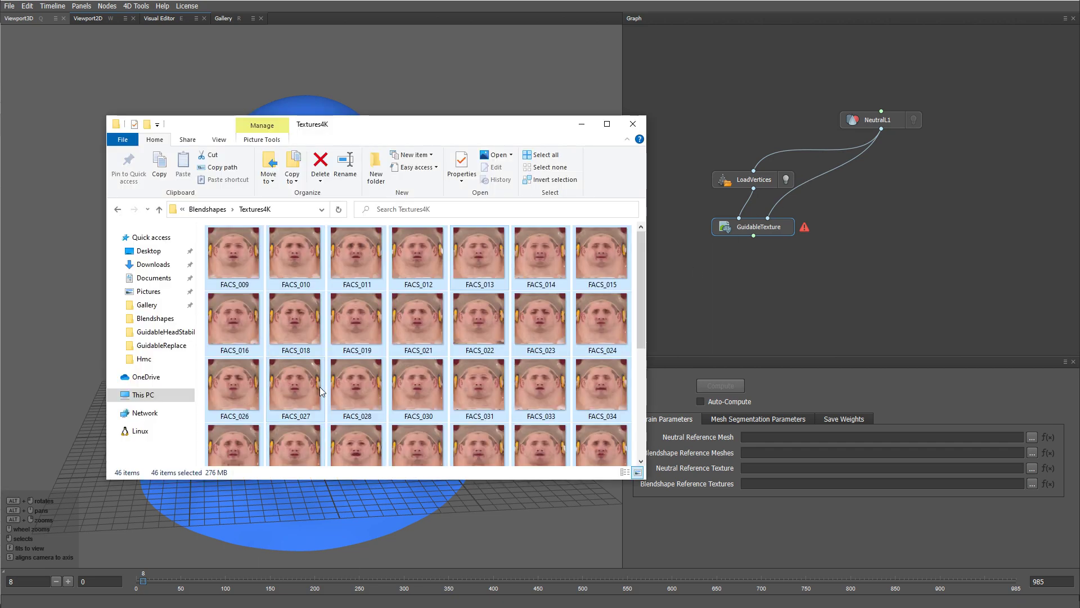
key(alt+Up)
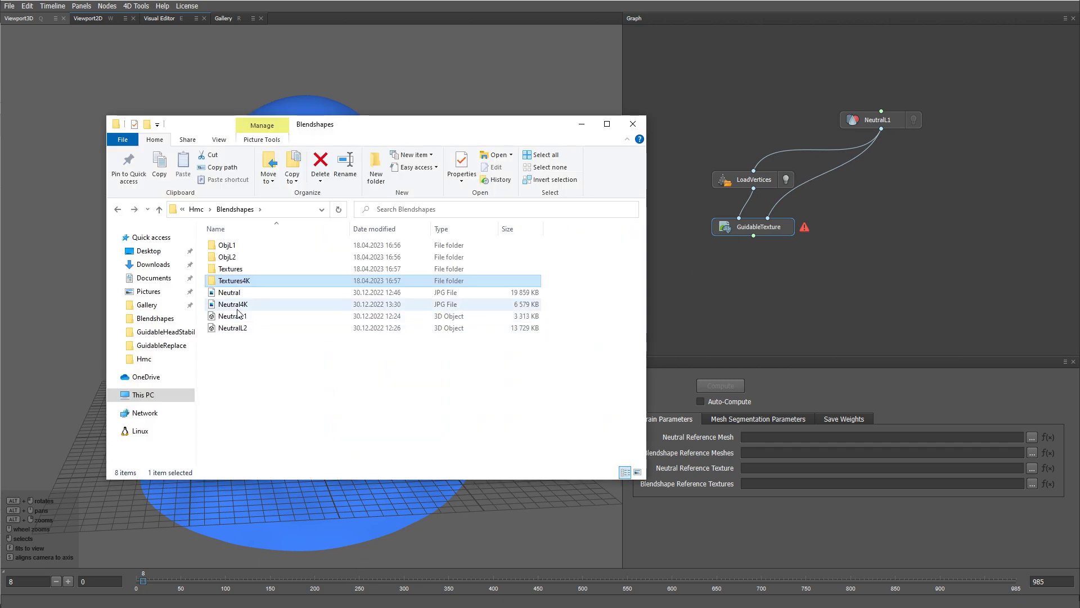
drag(233, 304, 890, 77)
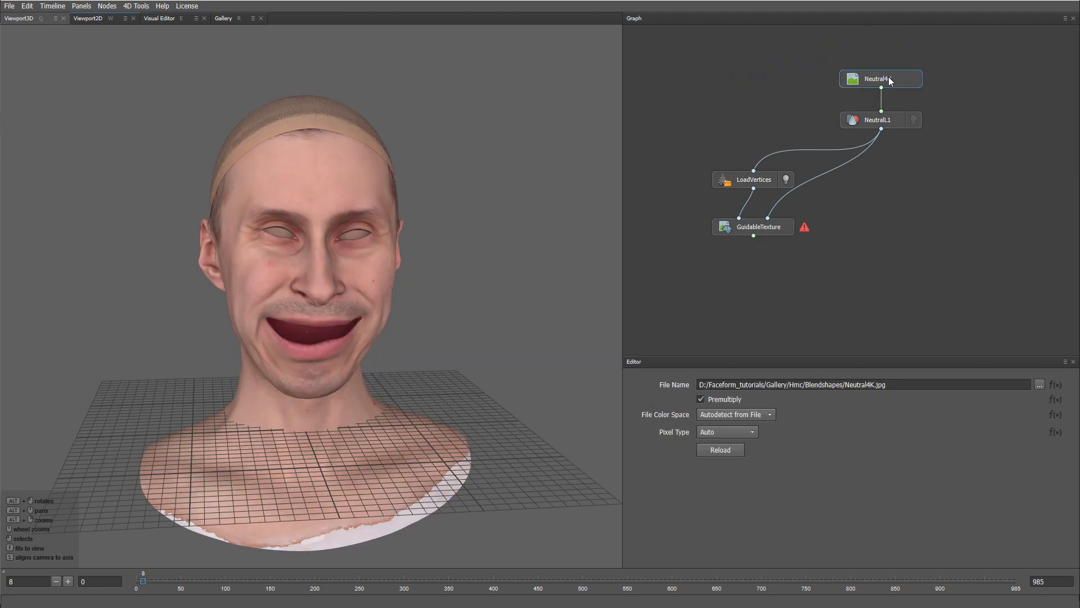
click(881, 125)
click(701, 449)
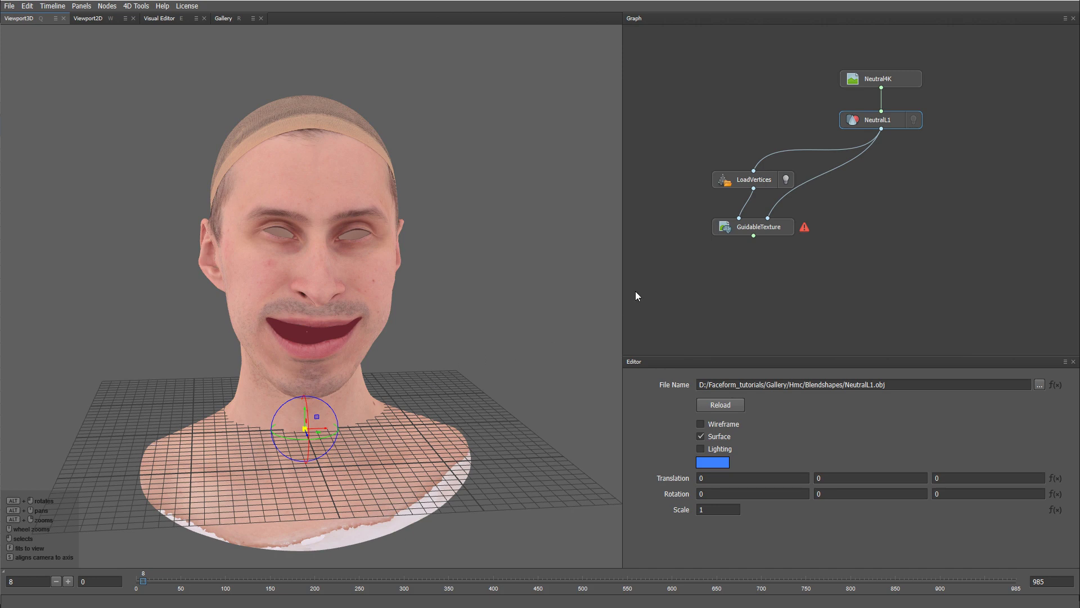
click(740, 228)
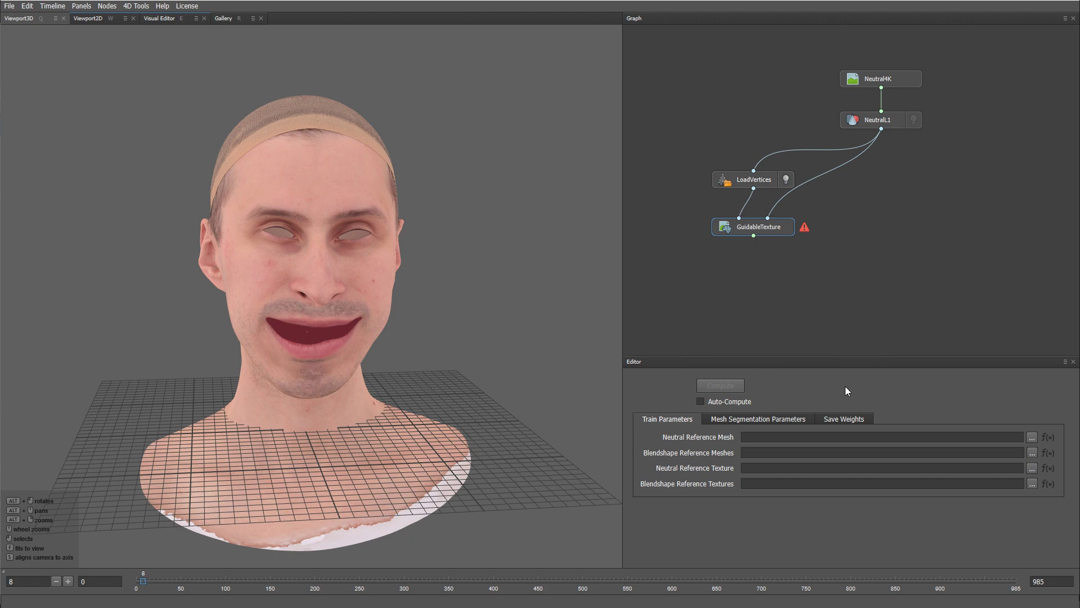
Step: Set GuidableTexture's neutral mesh to NeutralL1.obj and its blendshape meshes to all ObjL1 FACS files
click(1032, 437)
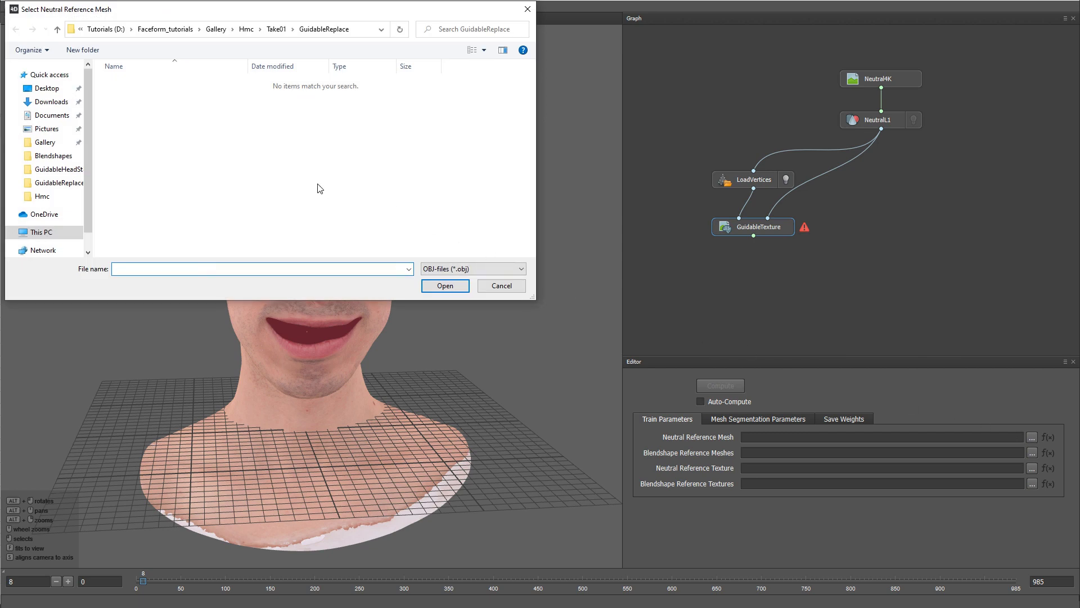
click(276, 29)
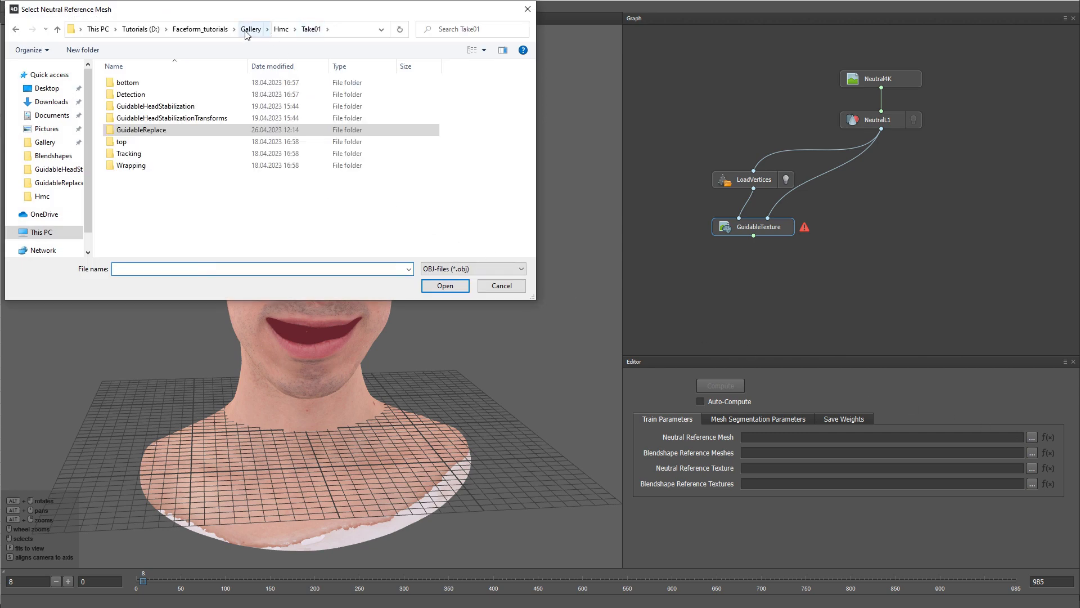
click(246, 31)
double_click(129, 119)
click(133, 84)
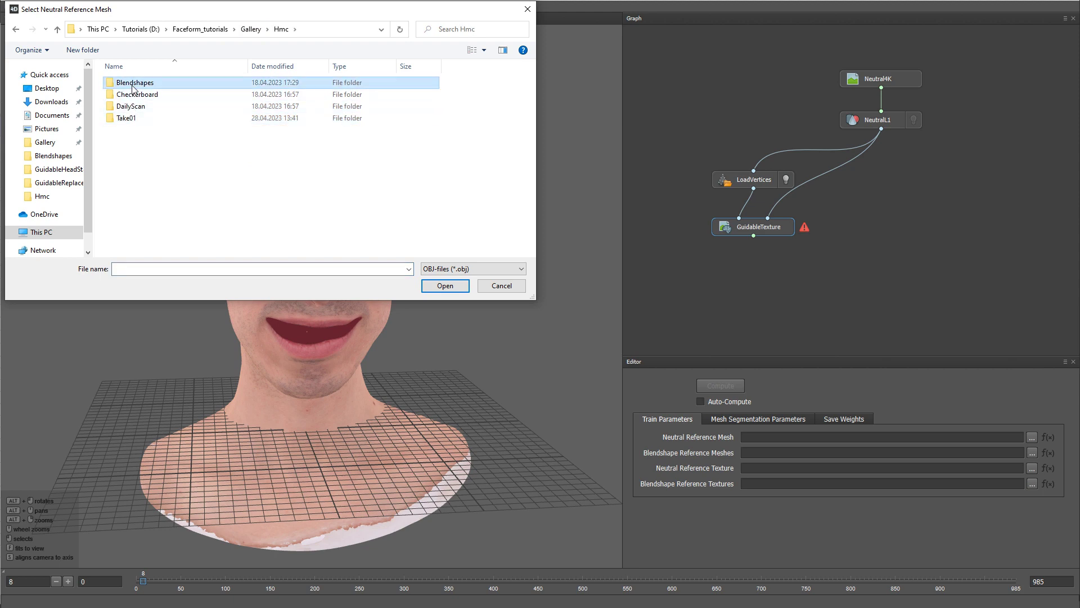
double_click(134, 84)
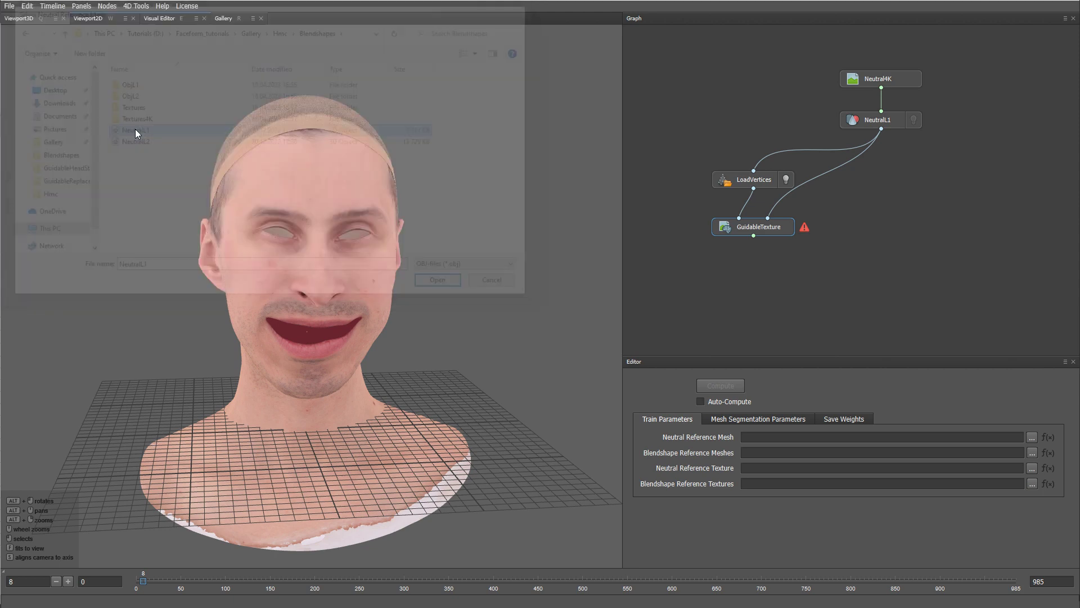
click(1031, 453)
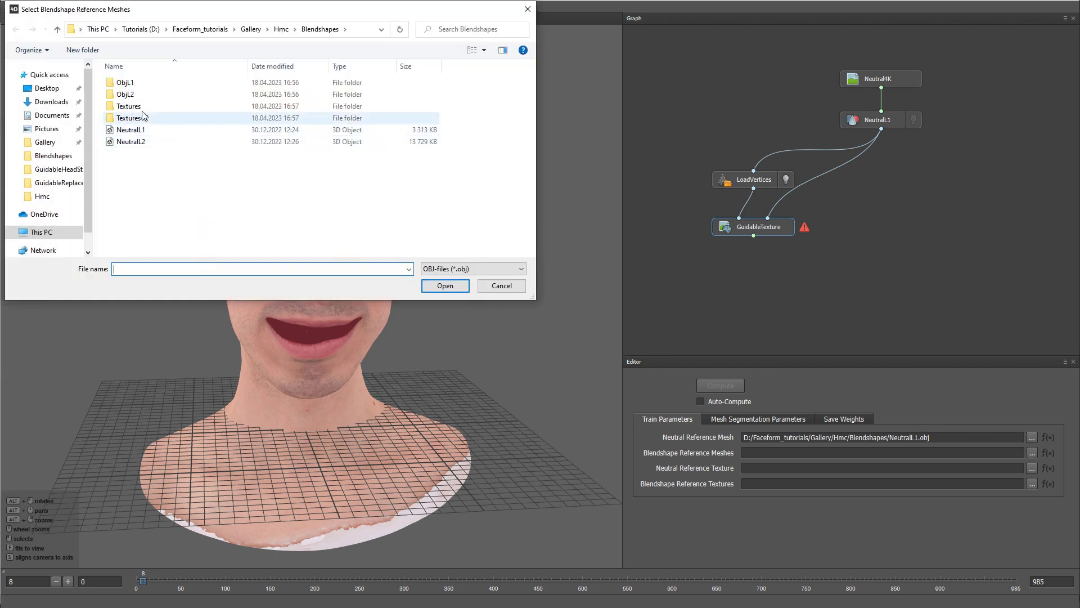
double_click(134, 84)
key(ctrl+a)
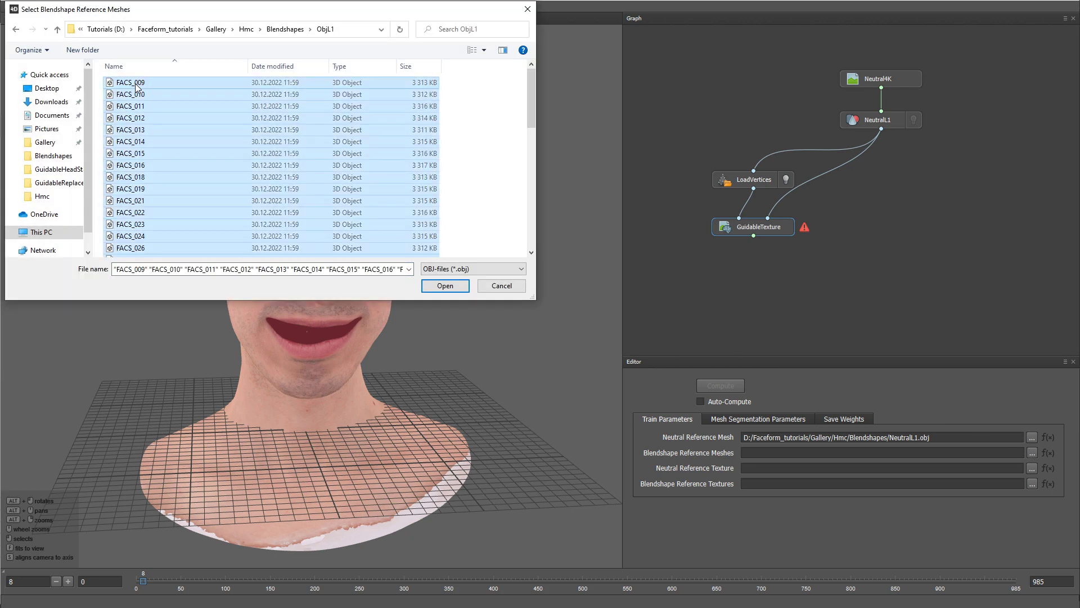
click(433, 282)
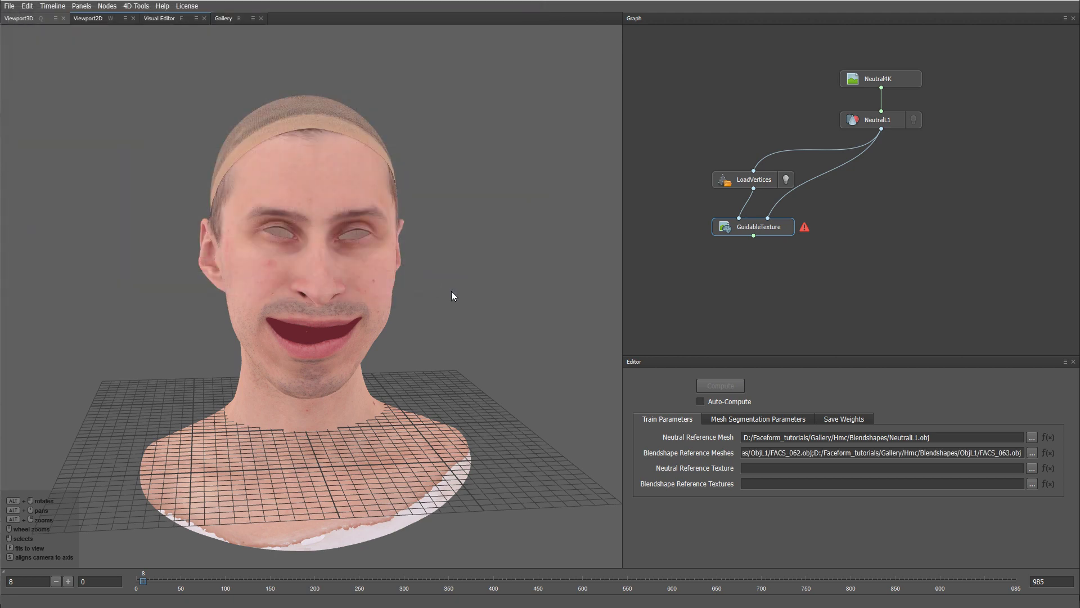
Step: Set the neutral texture to Neutral4K.jpg and the blendshape textures to all Textures4K FACS images
click(1032, 468)
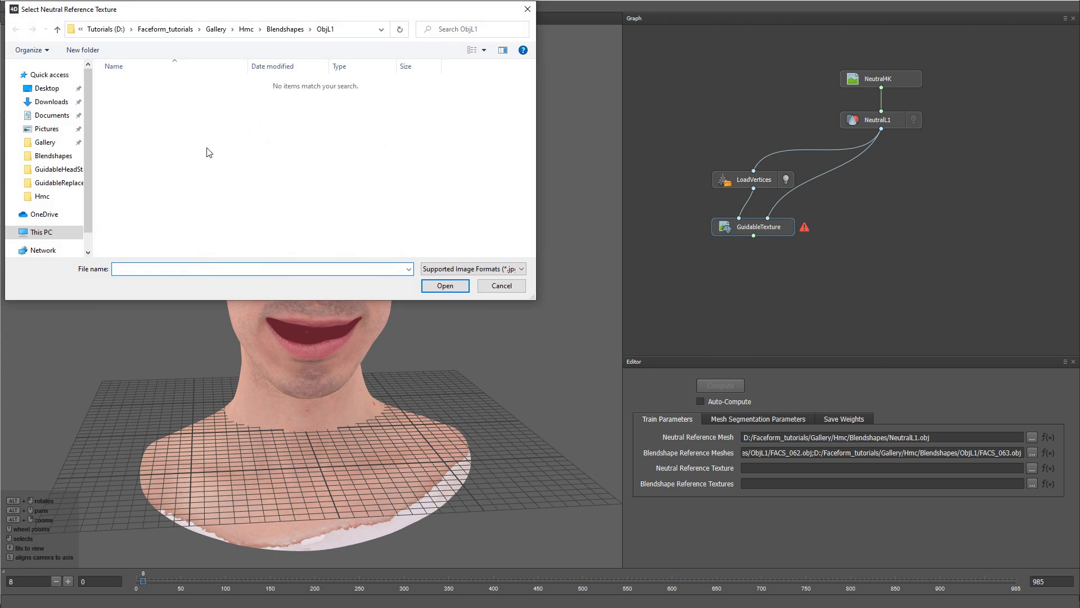
click(288, 30)
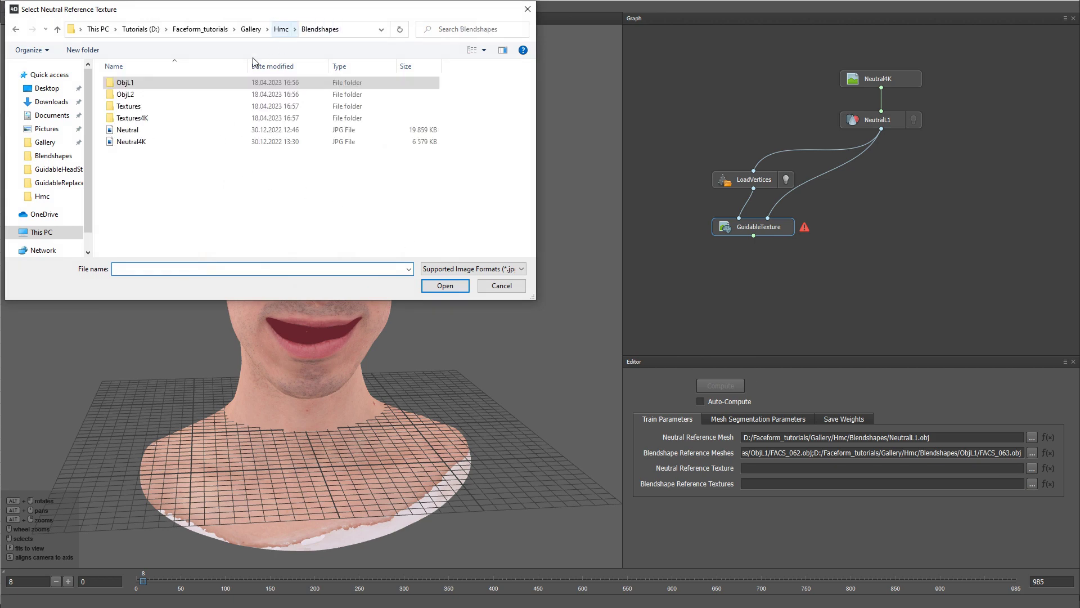
double_click(132, 140)
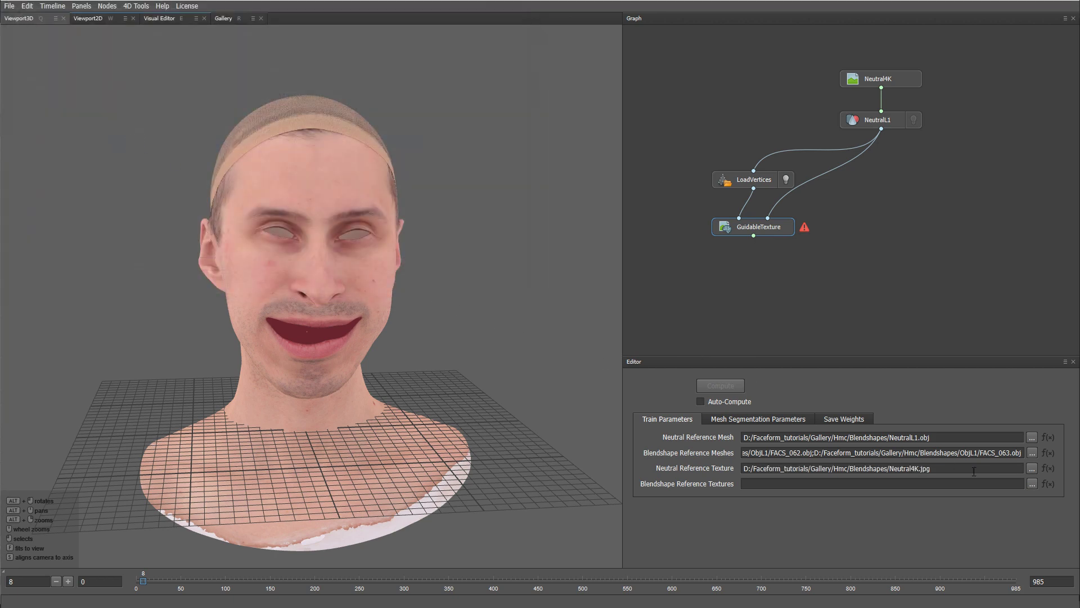
click(1029, 486)
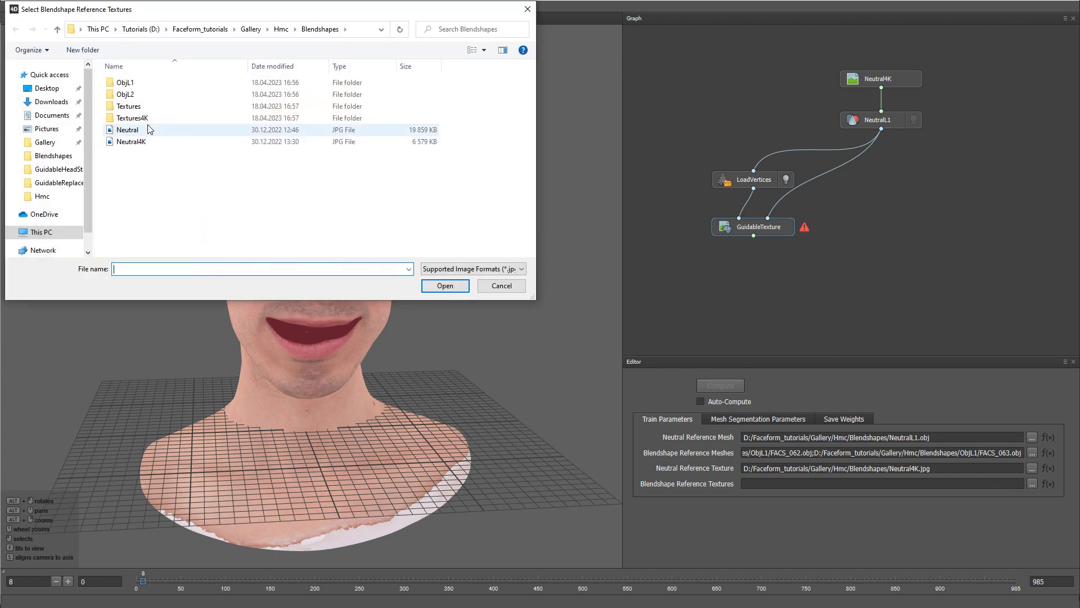
double_click(132, 117)
key(ctrl+a)
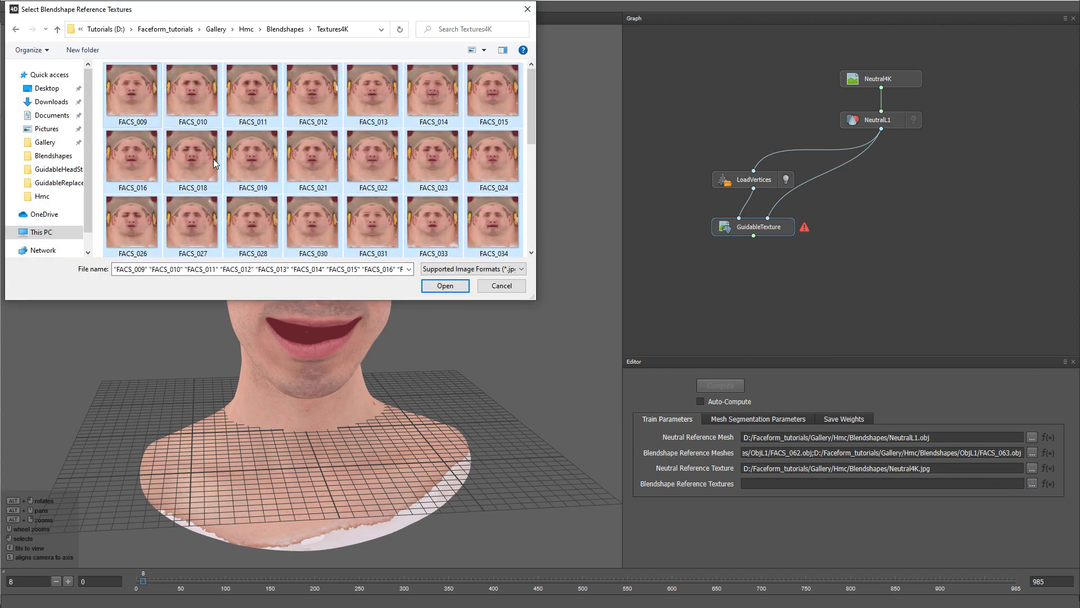
click(445, 285)
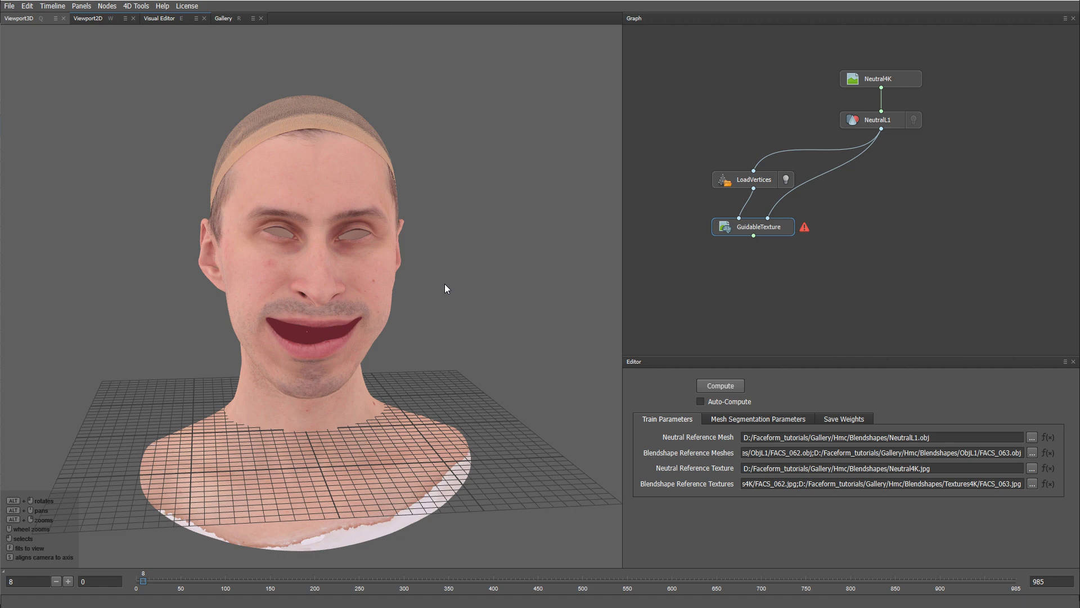
Step: Enable auto-recompute and compare Neutral4K with GuidableTexture's predicted texture in the 2D view
click(701, 401)
key(w)
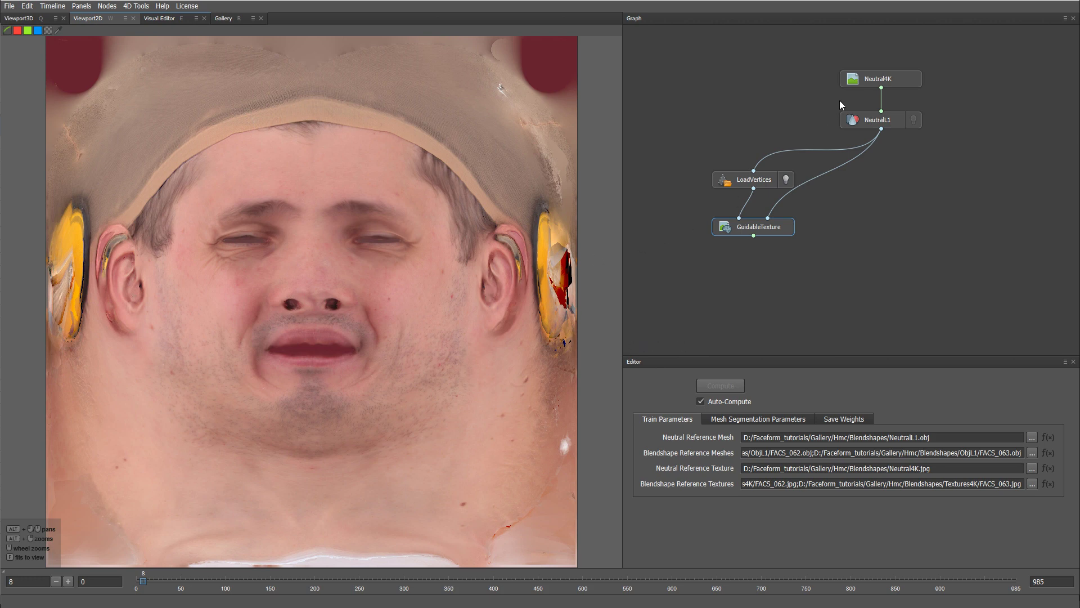
click(877, 83)
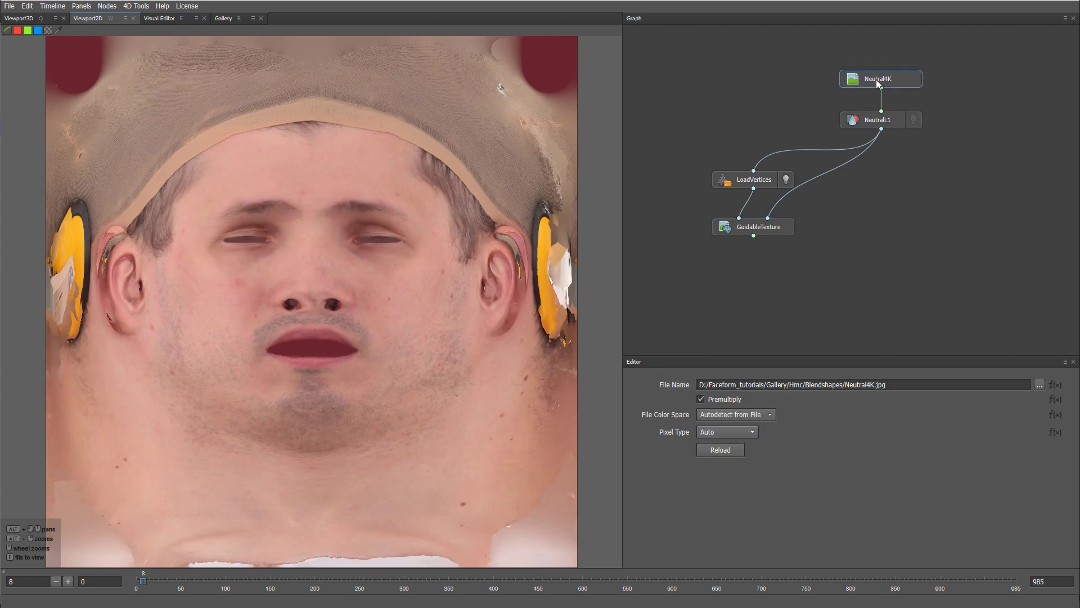
click(776, 231)
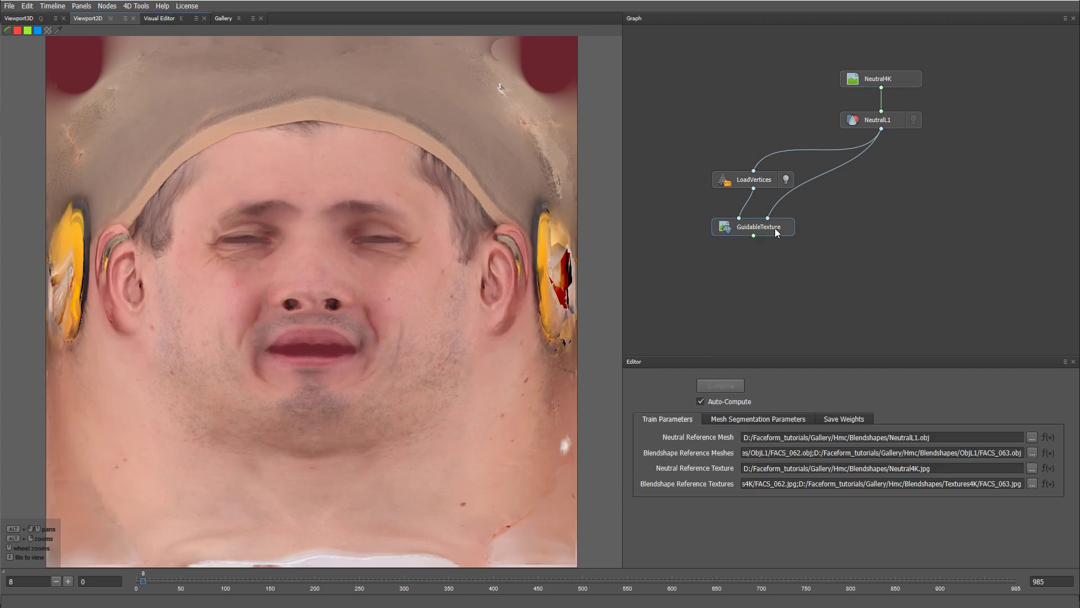
Step: Add a SetTexture node fed by GuidableTexture and LoadVertices, comparing its display against LoadVertices
key(q)
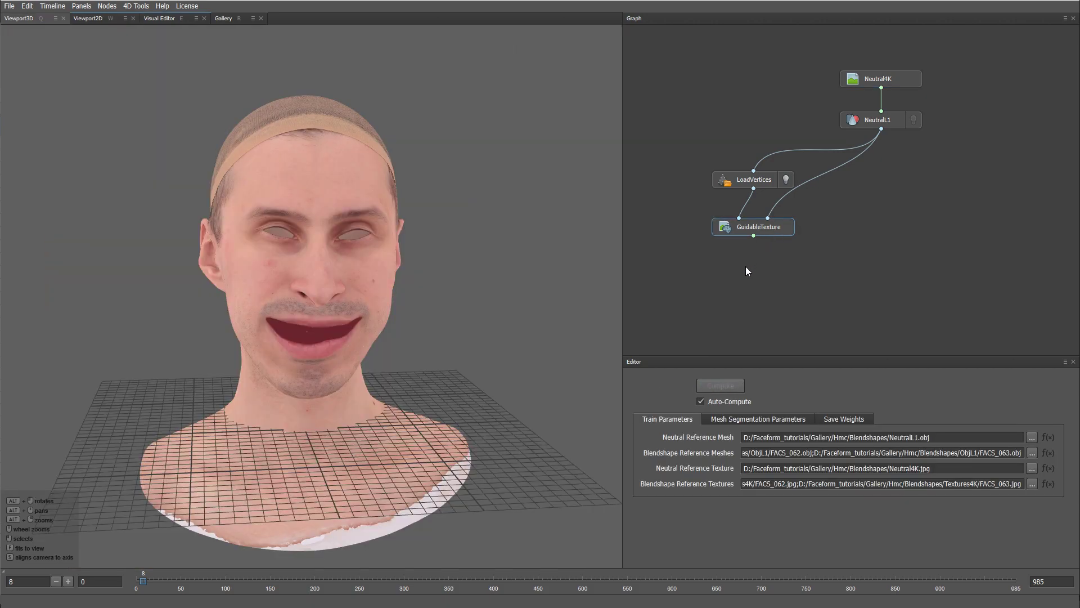
key(Tab)
text(se)
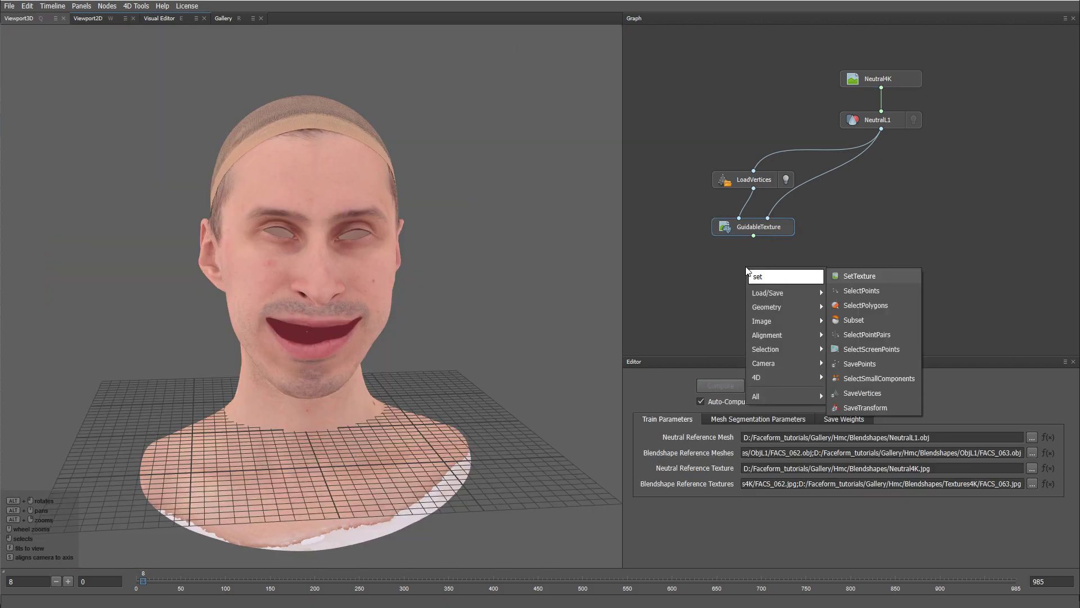
click(848, 282)
mouse_move(743, 271)
mouse_down()
mouse_move(753, 271)
mouse_move(739, 259)
mouse_up()
drag(753, 188, 767, 259)
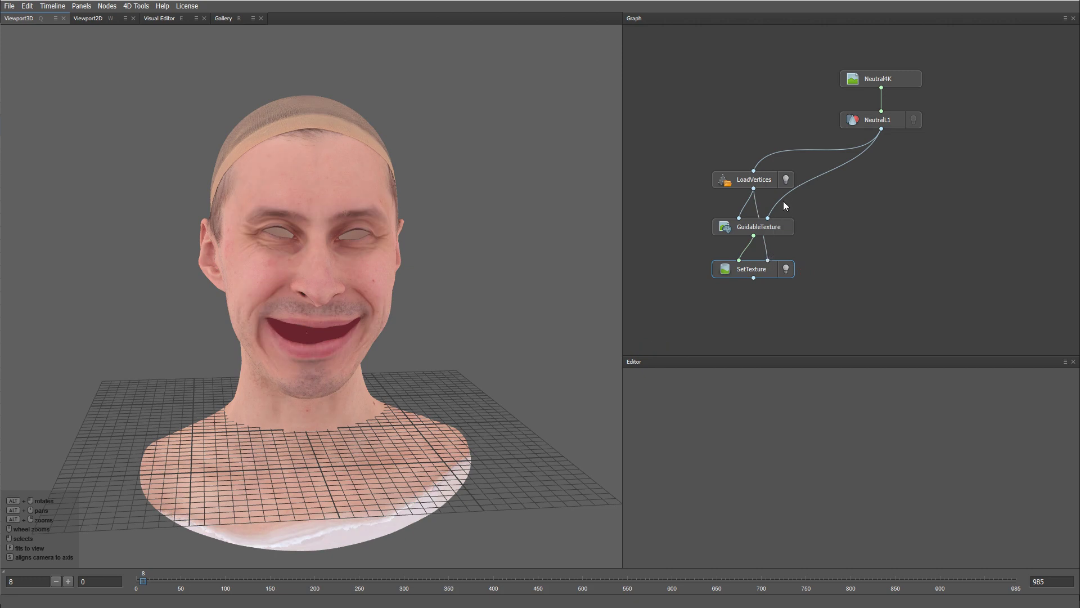
click(785, 181)
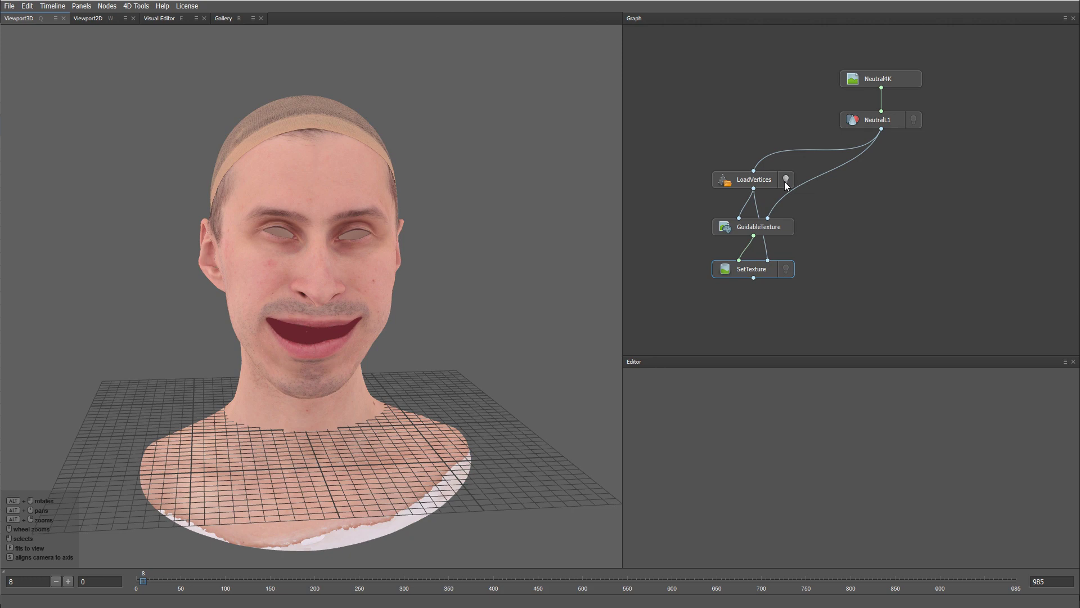
click(787, 270)
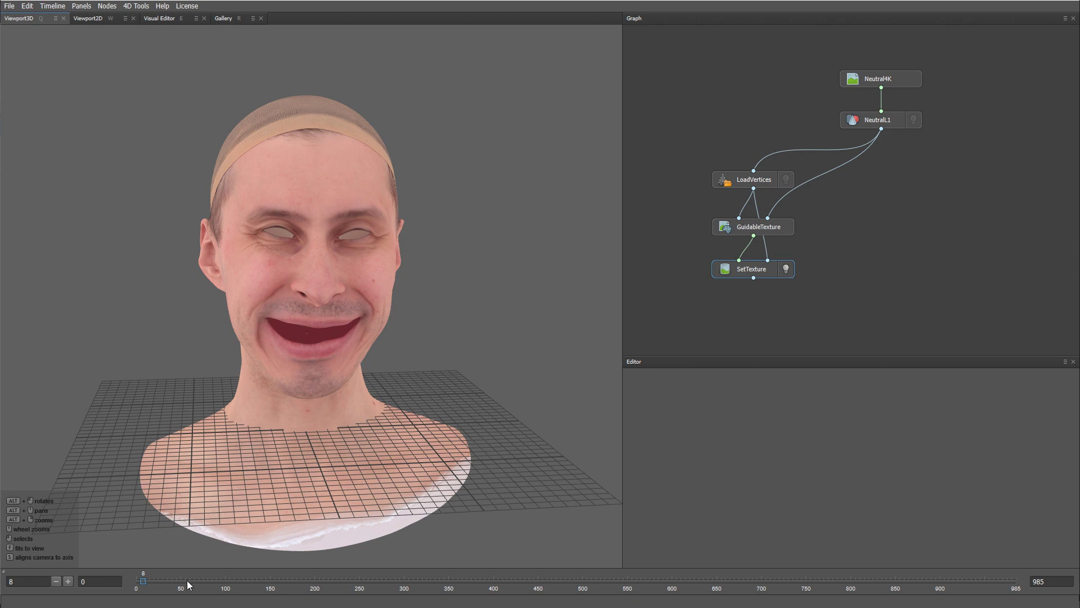
Step: Step through frames 35, 50, 99, 147 and 198, toggling between original and predicted textures
click(167, 585)
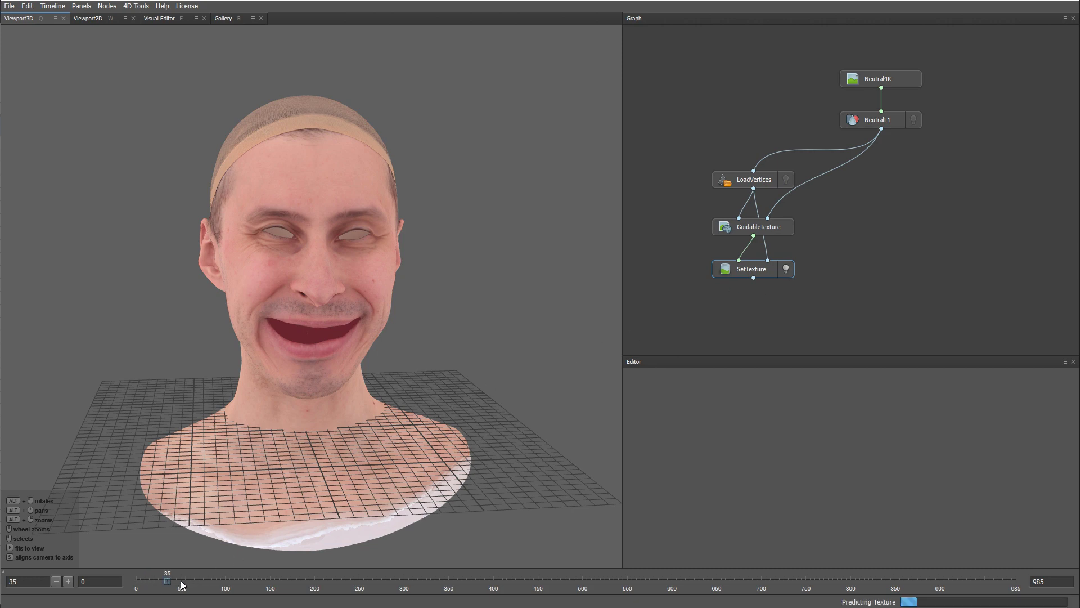
click(181, 583)
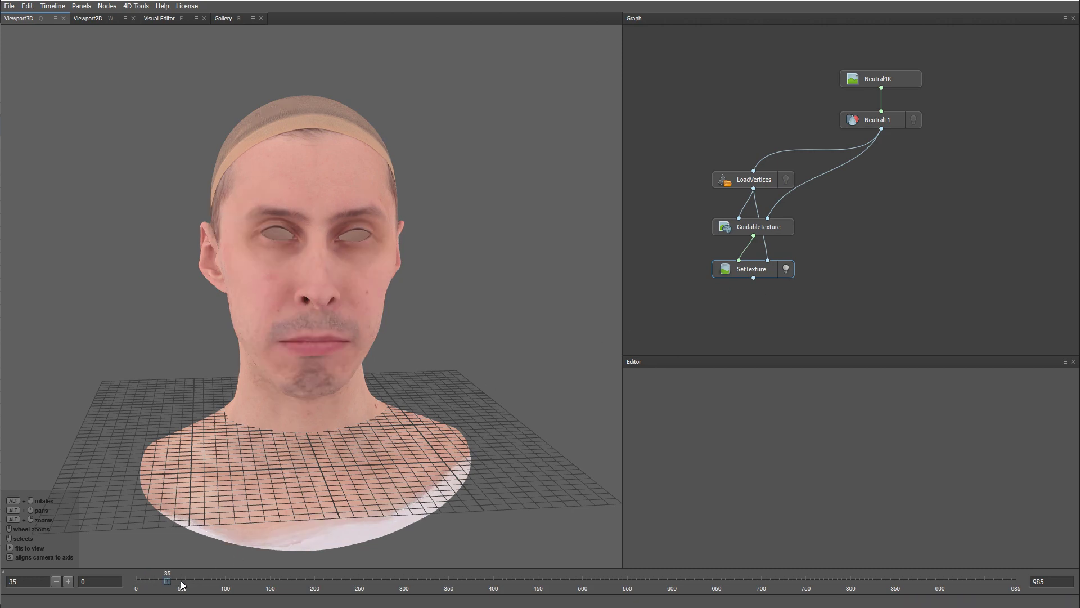
click(225, 582)
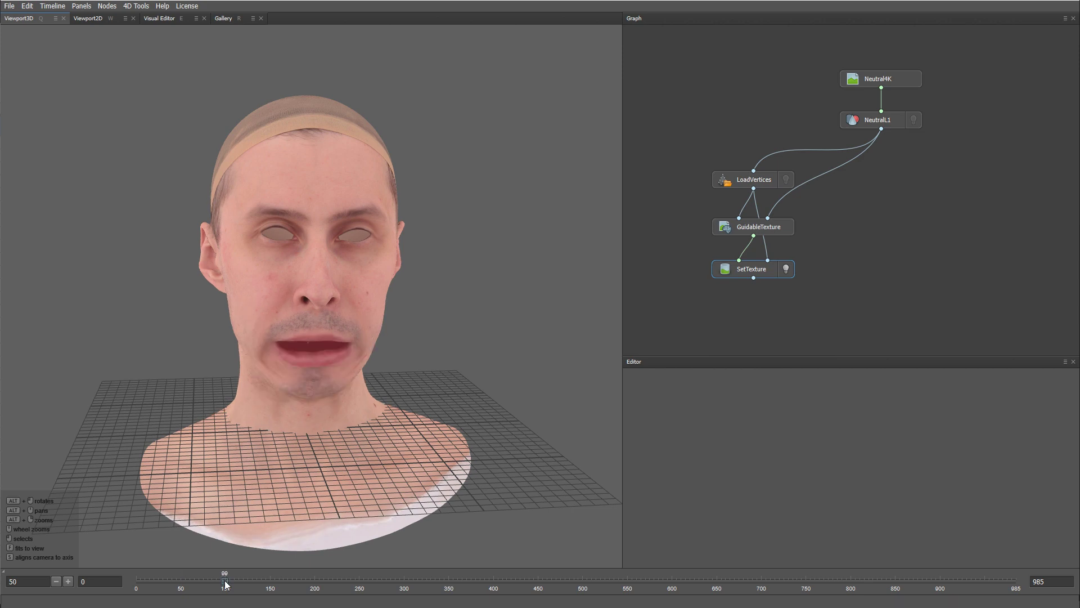
click(269, 583)
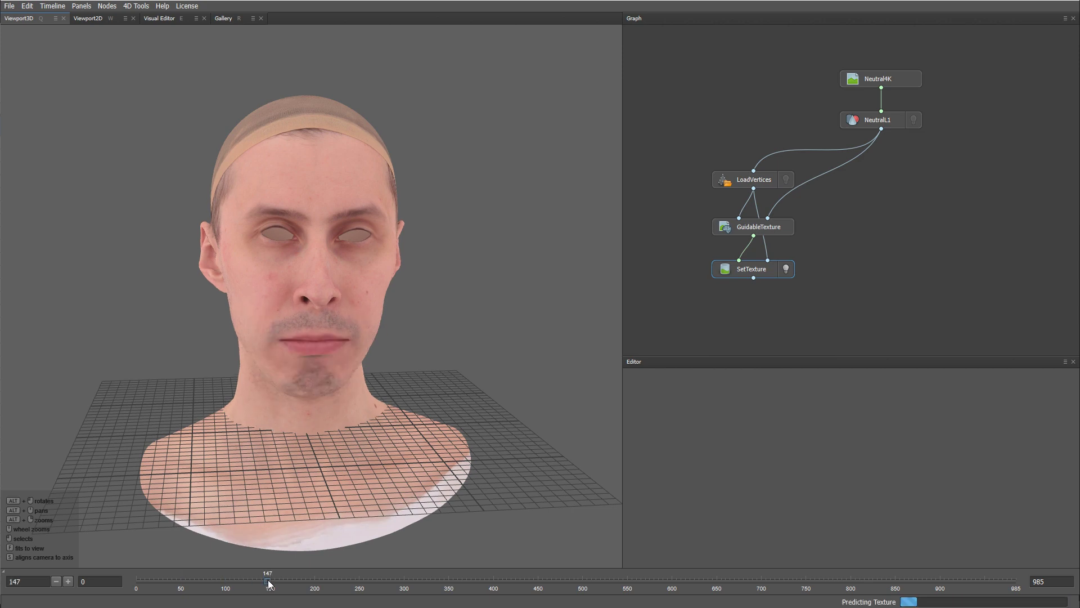
click(313, 582)
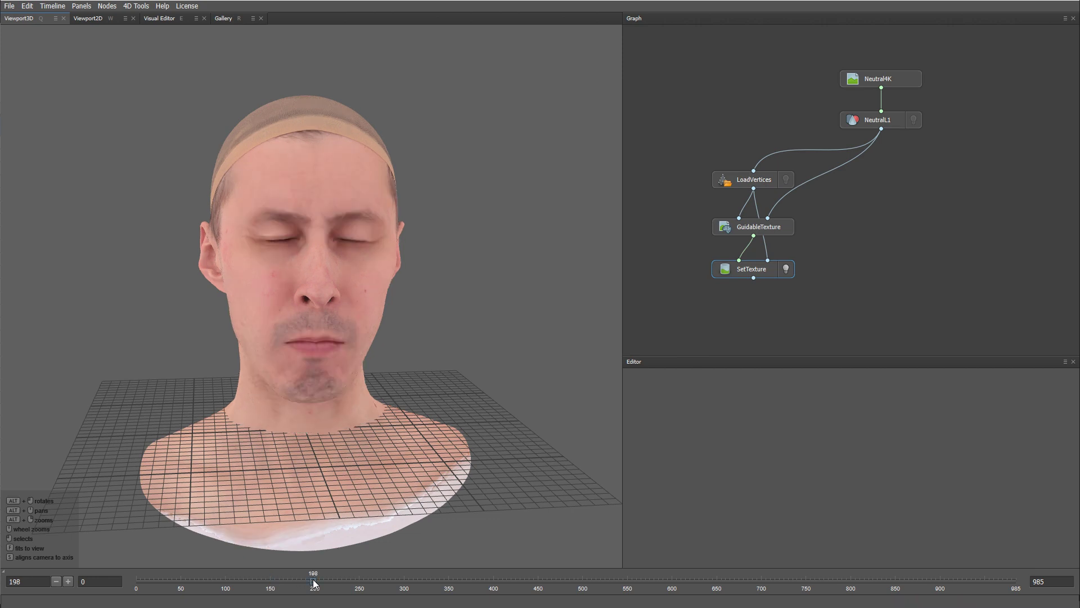
click(786, 180)
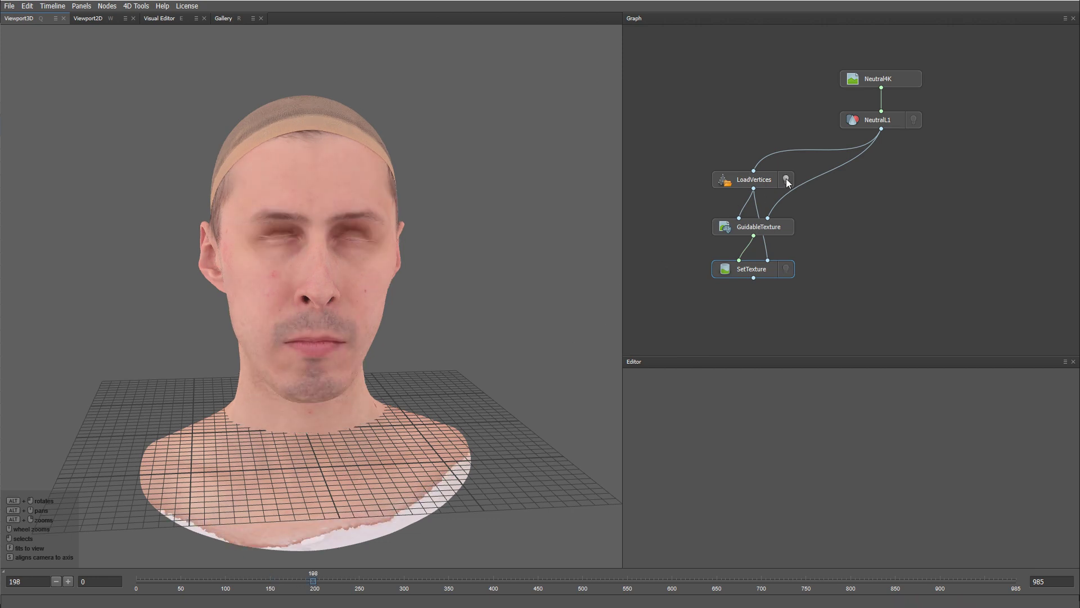
click(786, 180)
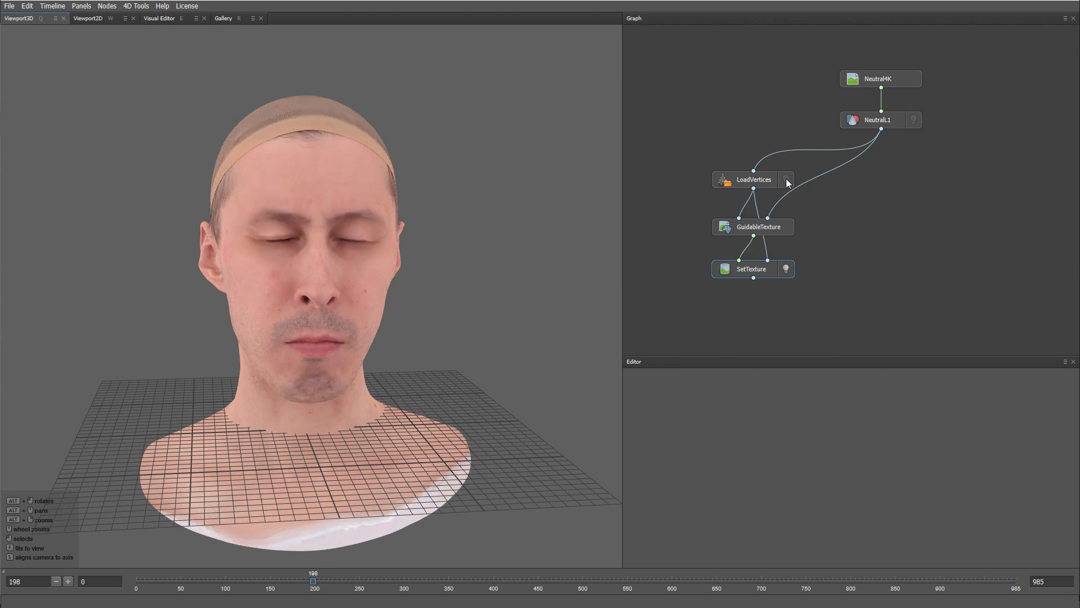
click(786, 180)
click(787, 180)
click(787, 180)
click(786, 180)
Step: Check frames 247 and 303, comparing original and predicted textures on the screaming expression
click(357, 580)
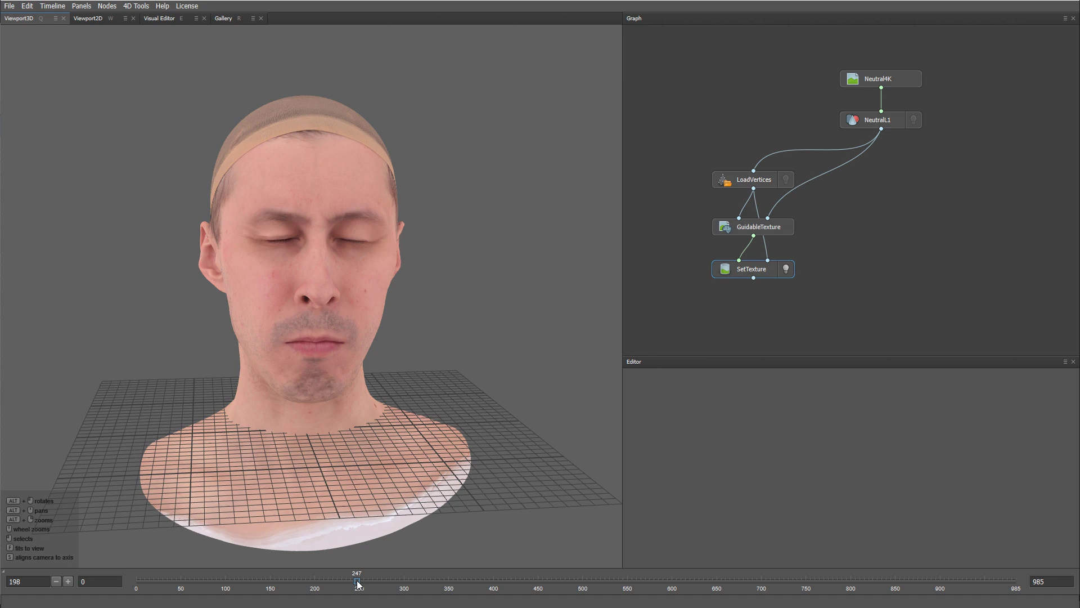
click(406, 580)
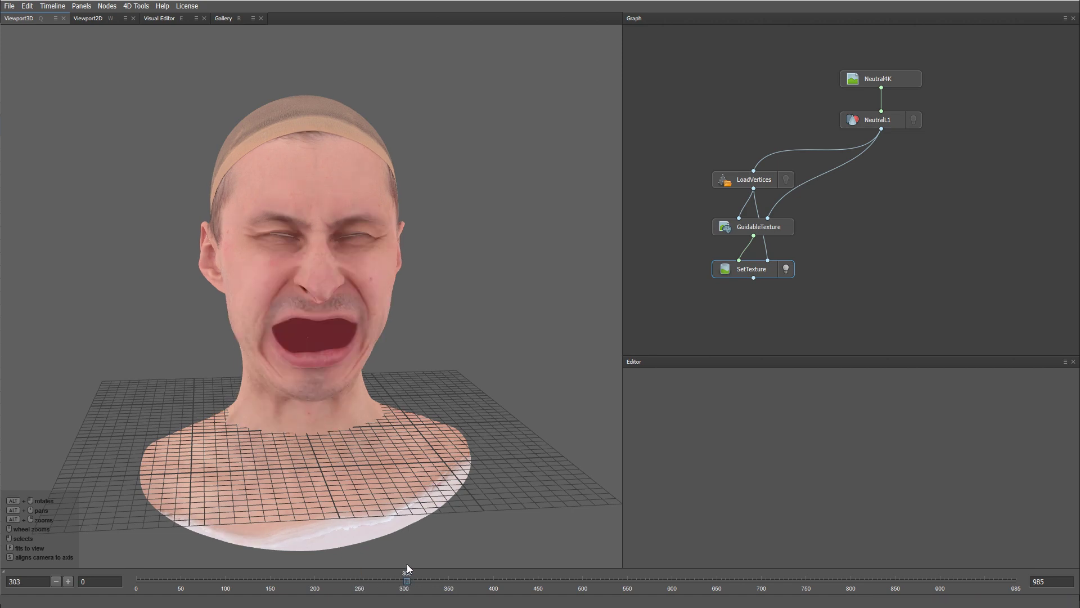
click(786, 180)
click(786, 180)
mouse_move(349, 422)
alt+mouse_down()
mouse_move(300, 418)
mouse_move(360, 419)
mouse_move(346, 419)
alt+mouse_up()
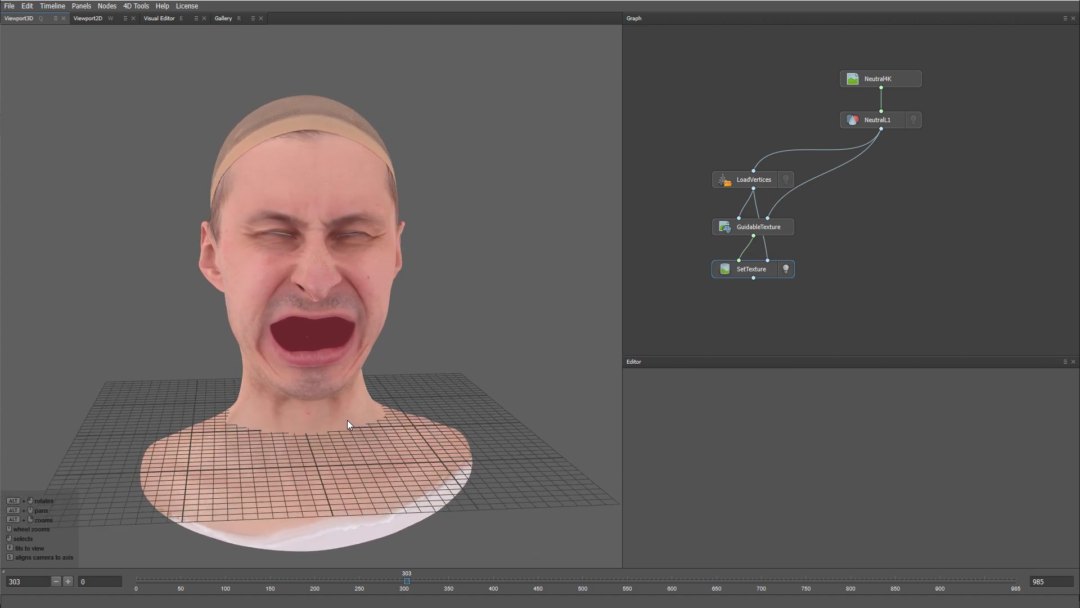
Step: Select the GuidableTexture node to show its Train Parameters, reference meshes and textures
click(734, 229)
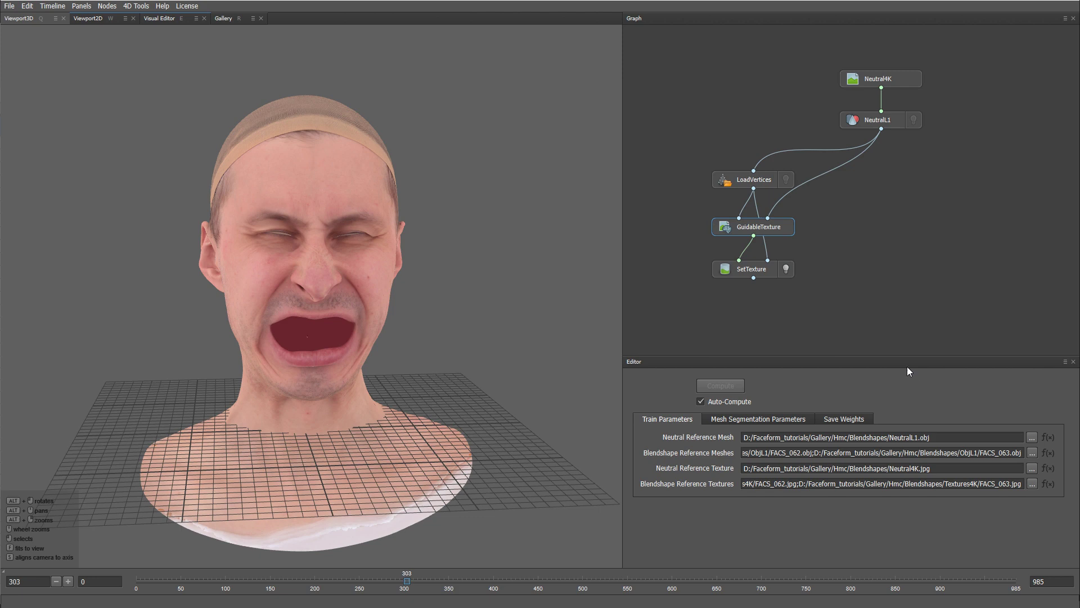
Step: Add a SaveImage node below GuidableTexture, shift SetTexture right, and feed it GuidableTexture's output
key(Tab)
text(sav)
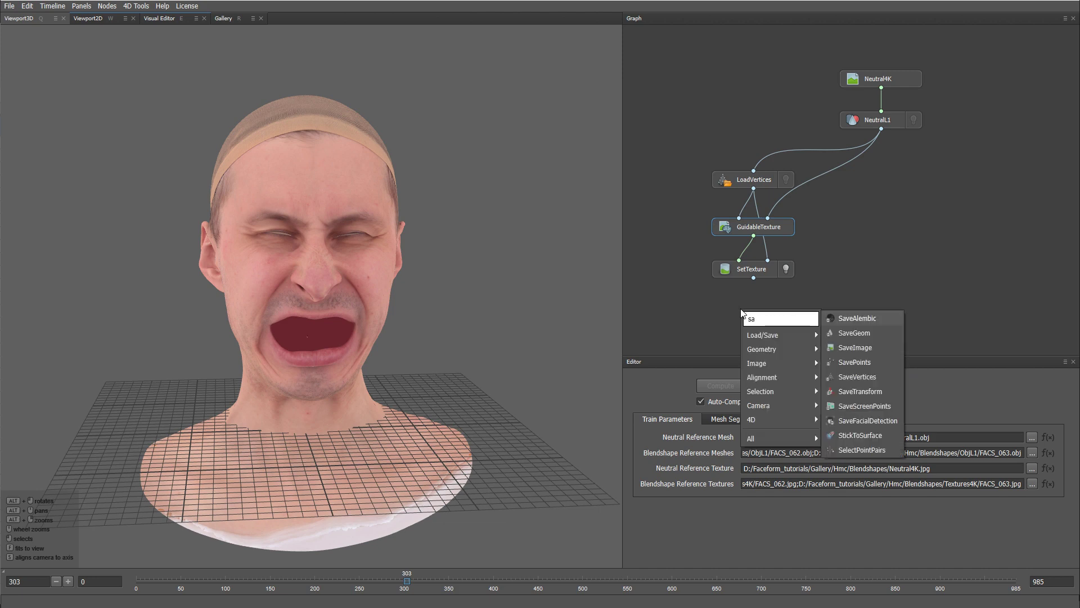
click(850, 333)
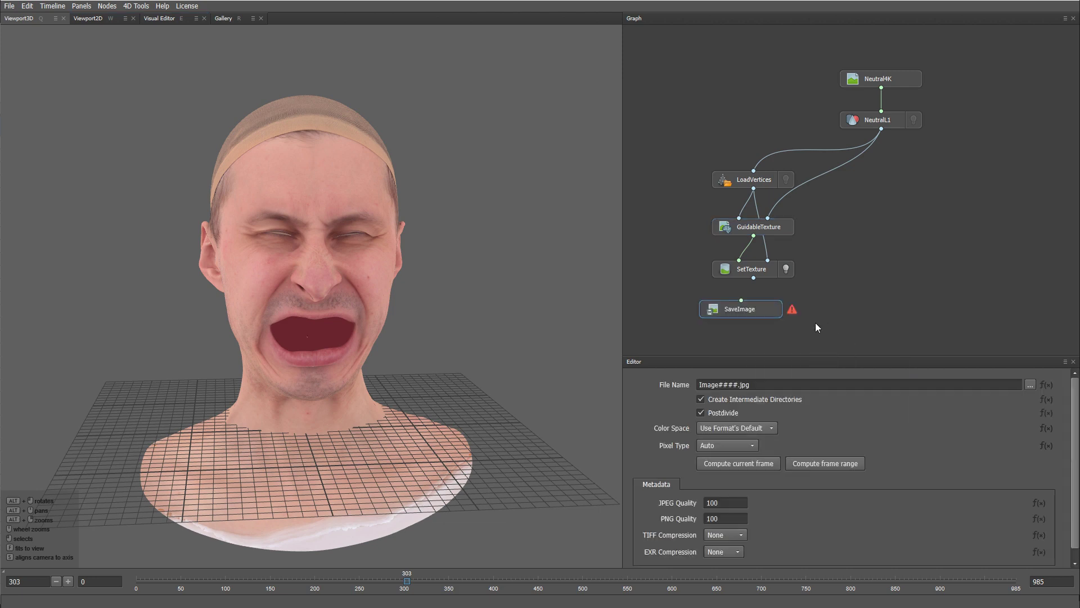
drag(742, 270, 874, 265)
drag(771, 310, 783, 268)
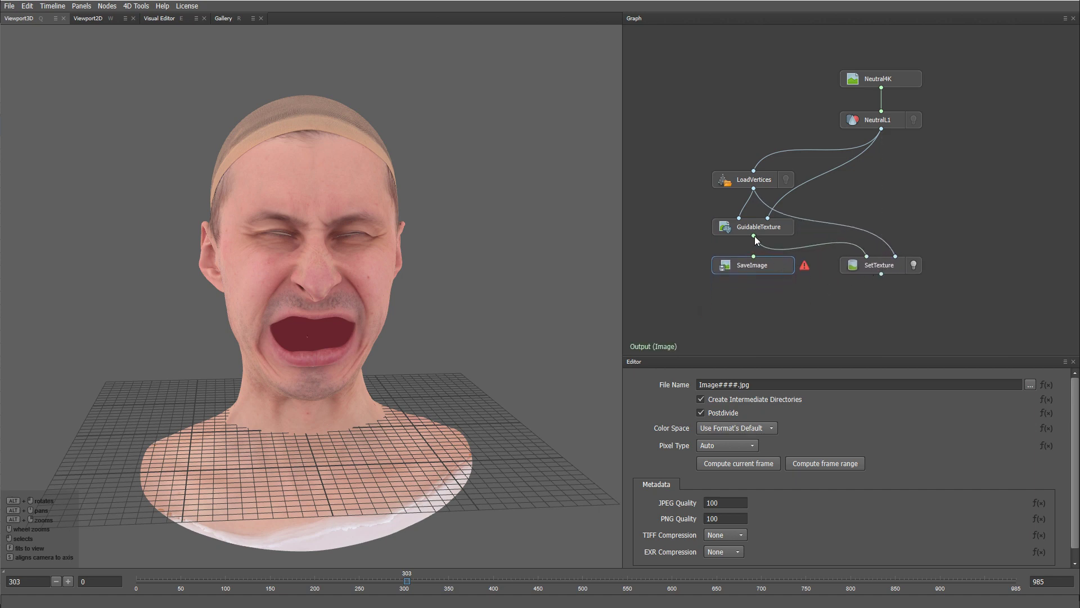
click(753, 256)
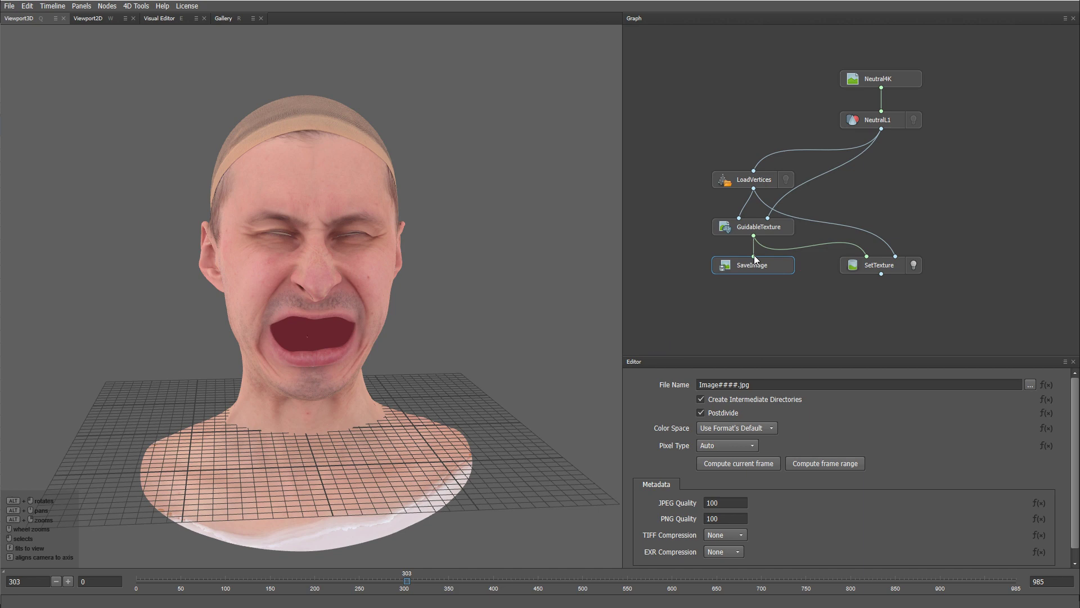
Step: Create a new folder named 'Guidable Texture' inside Hmc\Take01 for SaveImage's output
click(1030, 384)
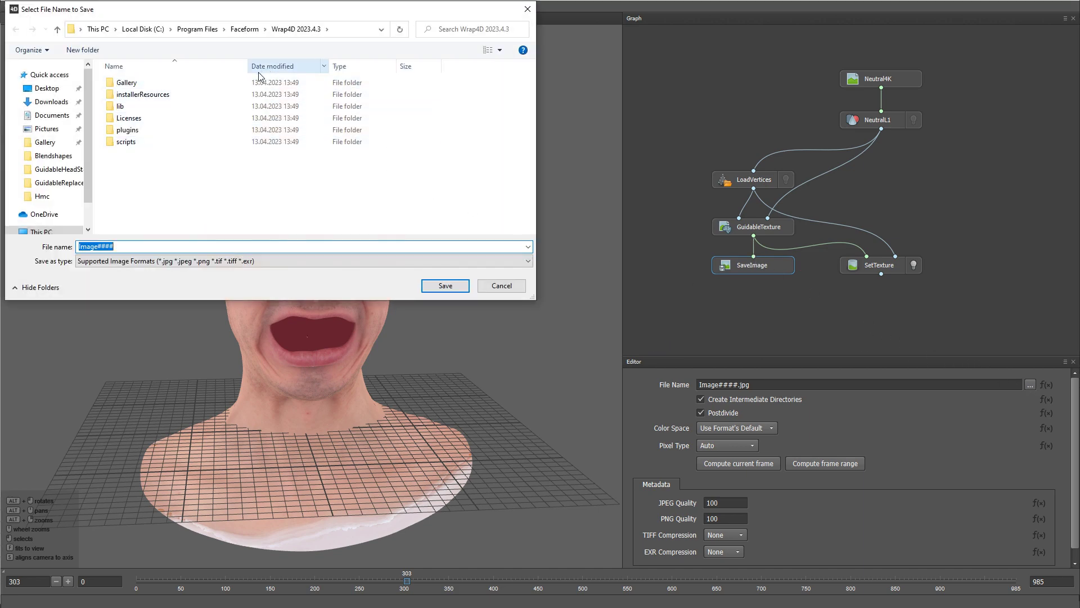
click(42, 196)
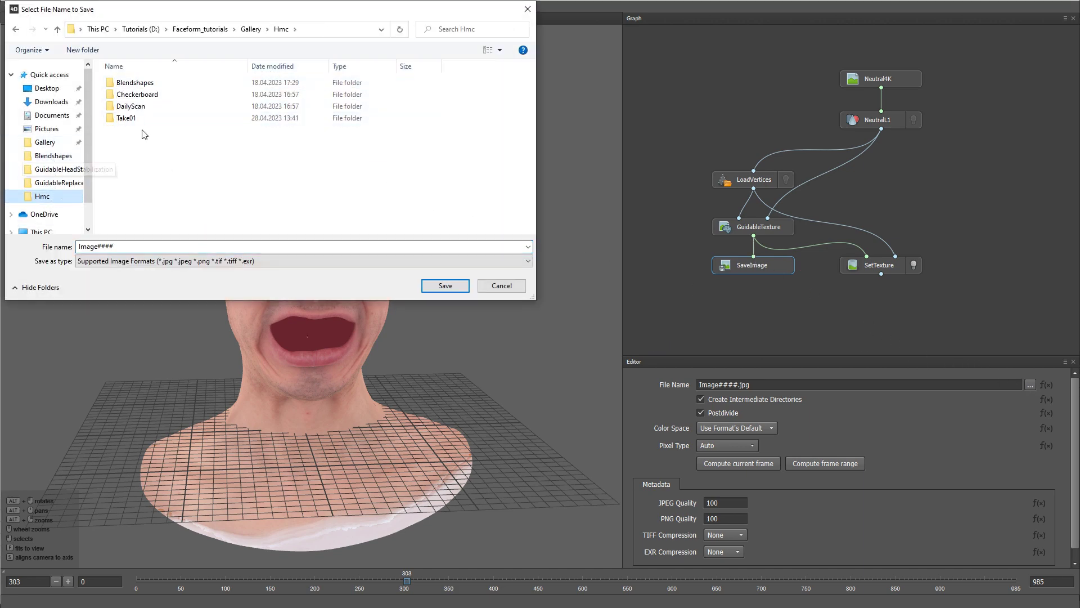
double_click(144, 119)
right_click(169, 200)
mouse_move(279, 320)
click(313, 320)
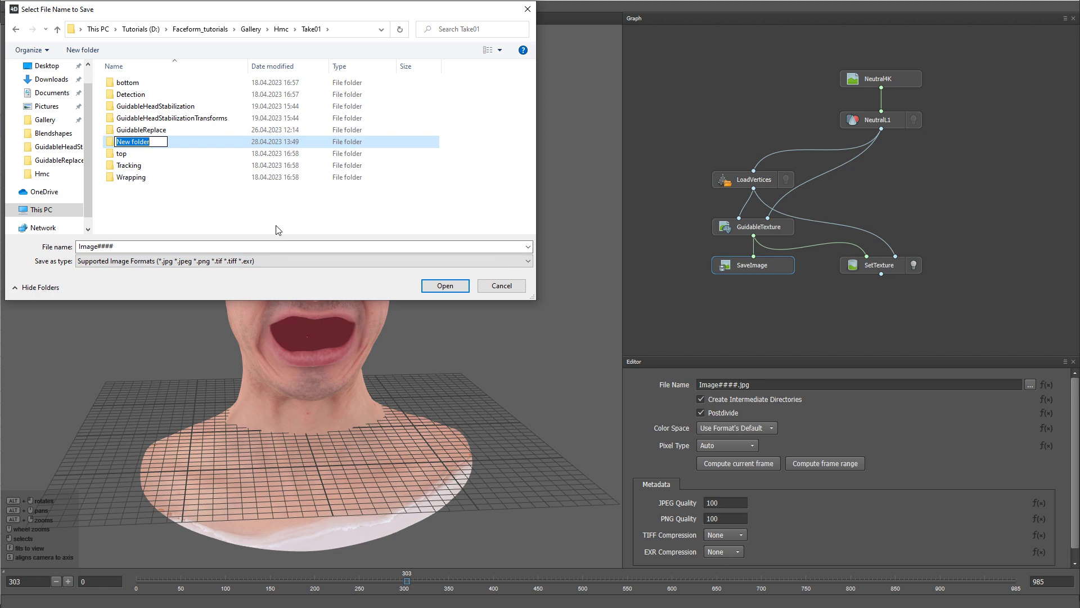
text(Guidable Texture)
key(Return)
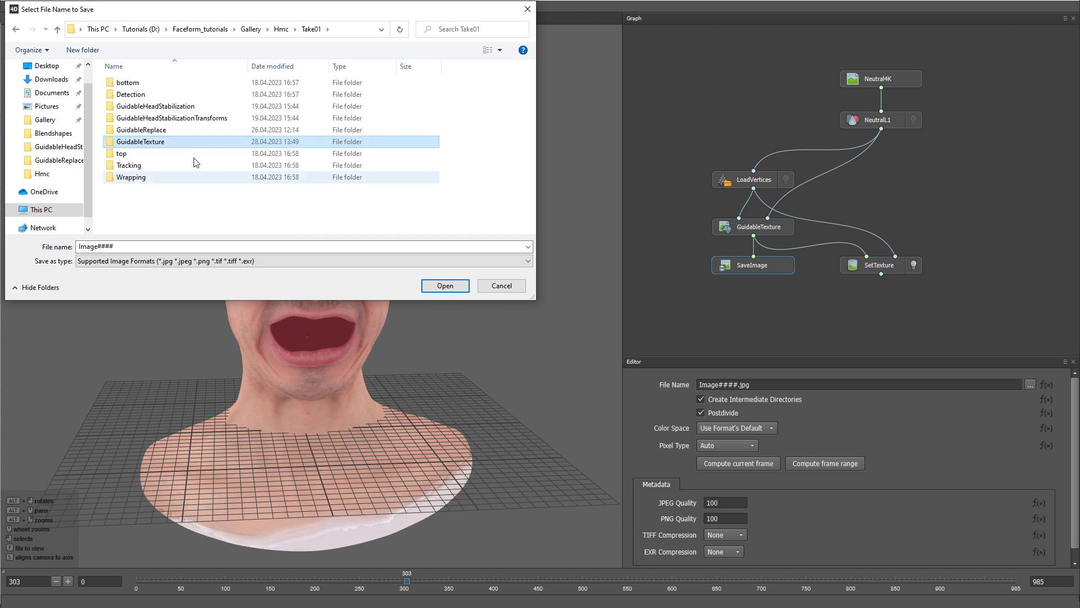
Step: Set SaveImage's output file to Frame####.jpeg inside the new GuidableTexture folder
double_click(165, 144)
click(98, 246)
drag(98, 246, 80, 246)
text(Frame####.)
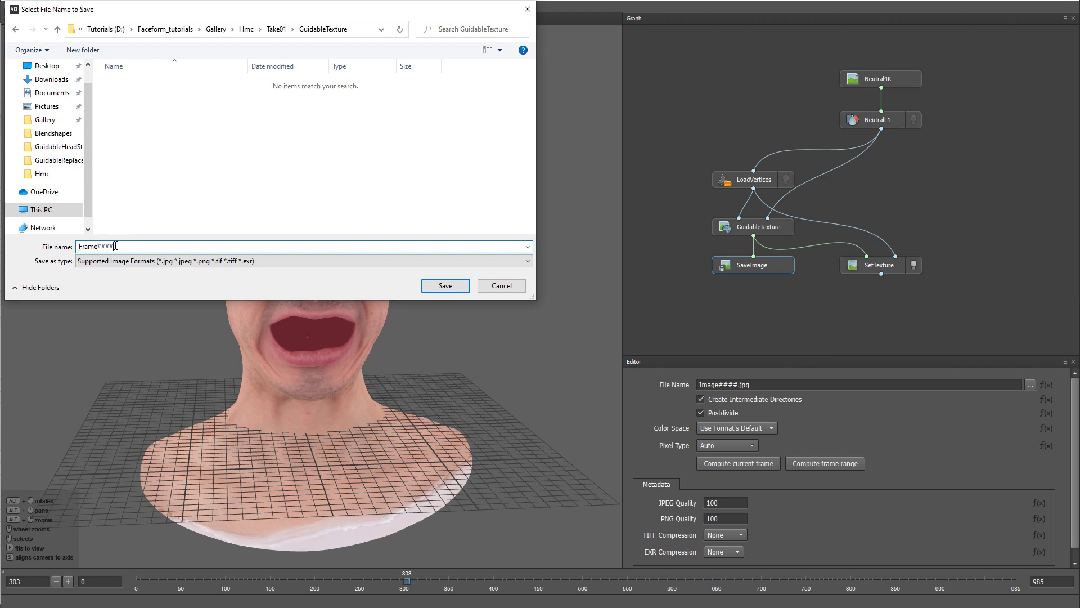
text(jpeg)
key(Return)
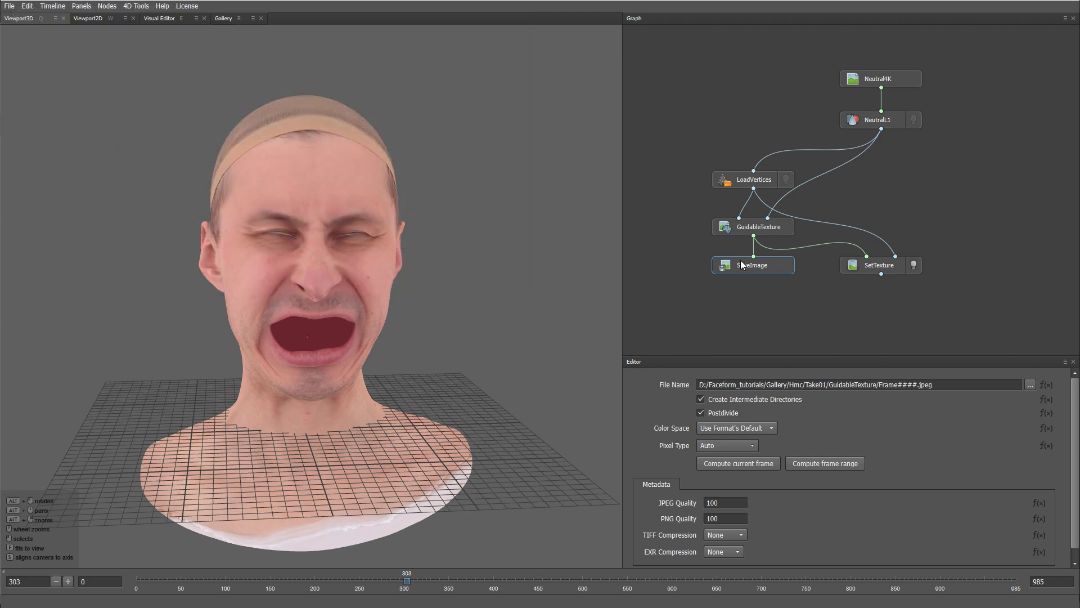
Step: Bring up SaveImage's frame range settings, covering frames 0 to 985 with one process
click(820, 463)
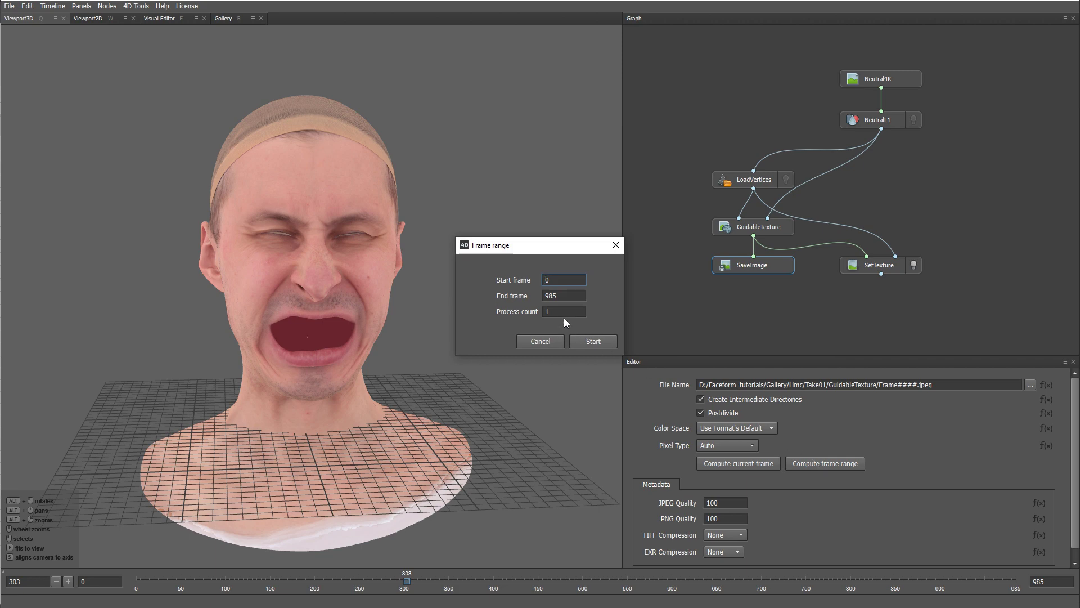